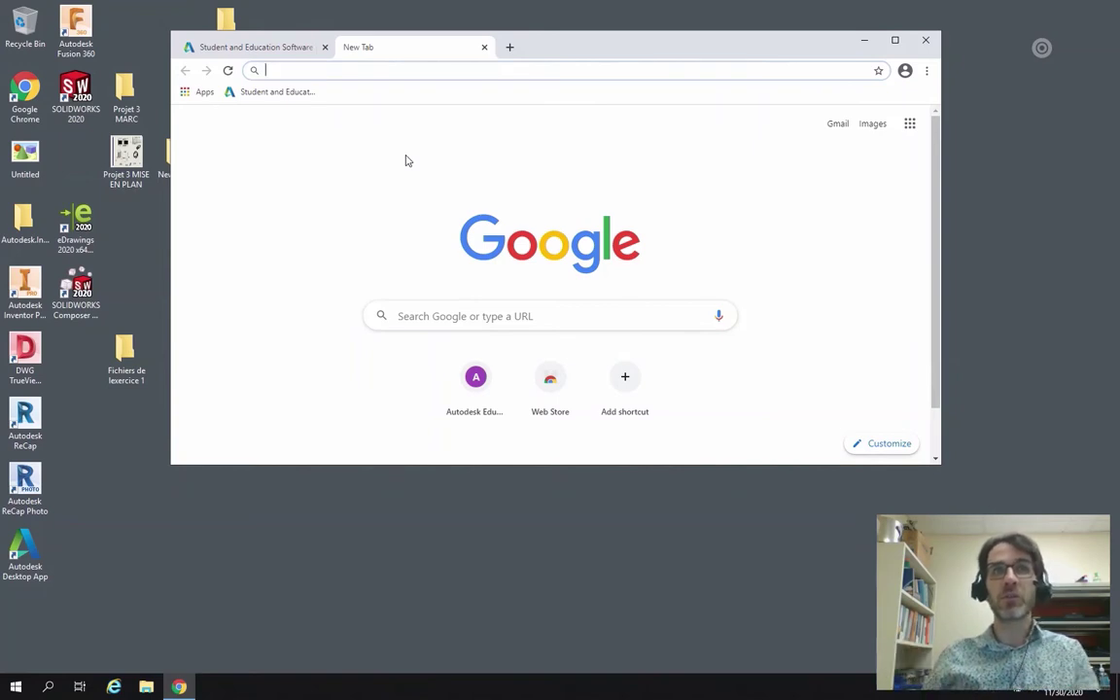
Open the Autodesk Education page from the bookmark and go to the account sign-in page.
left_click(284, 94)
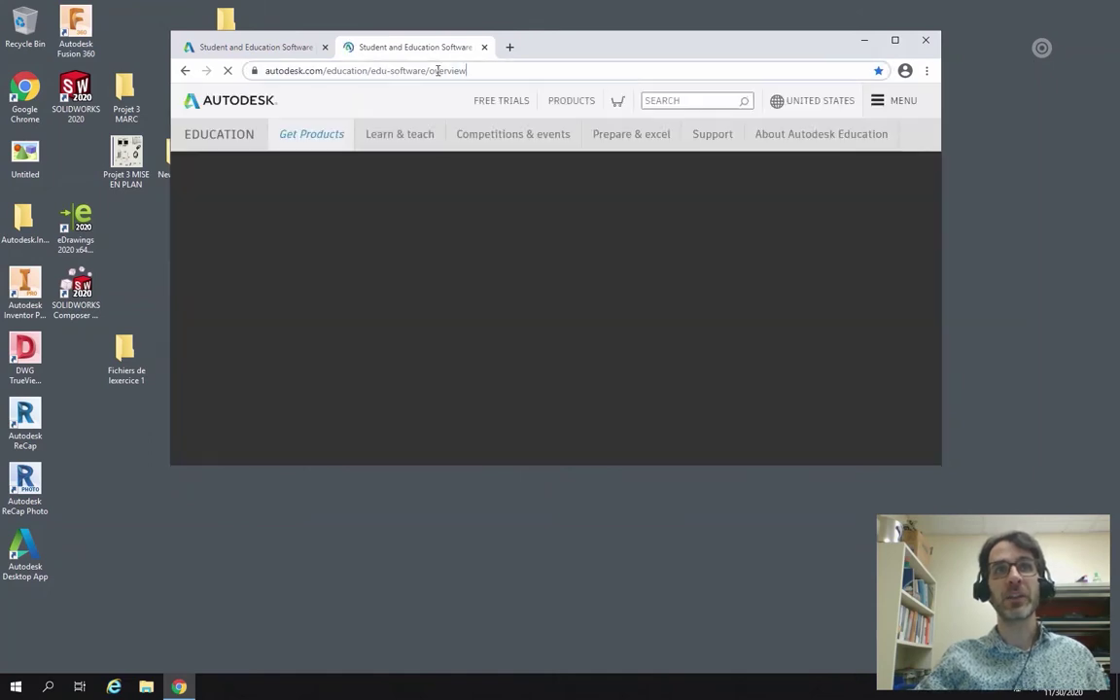
left_click(399, 70)
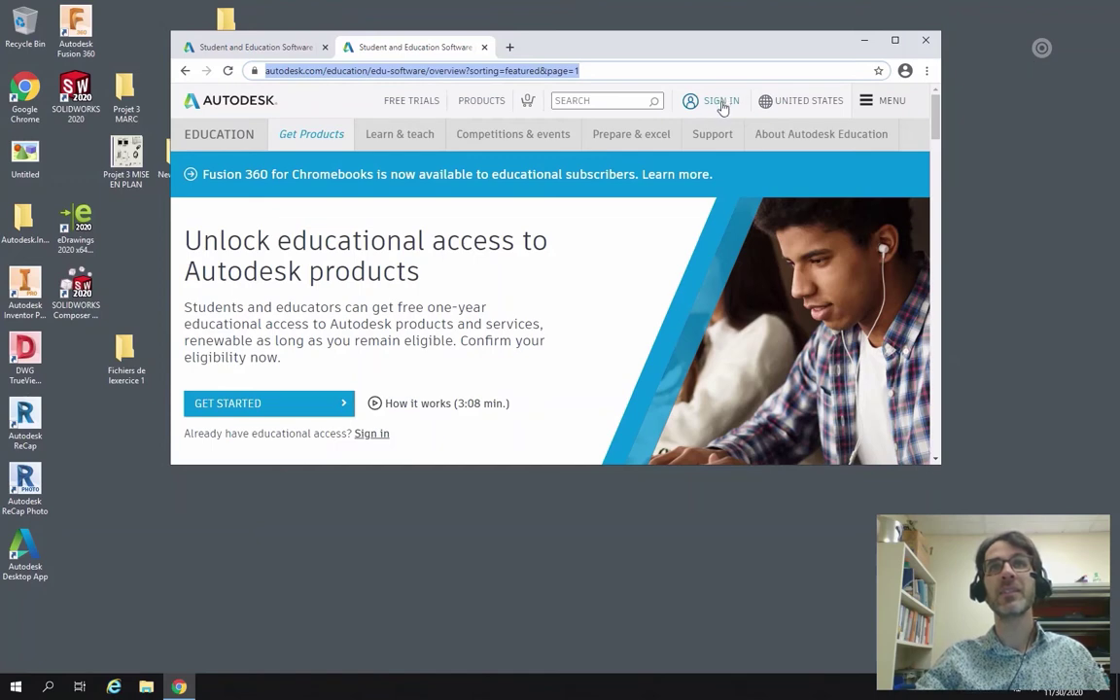
left_click(720, 101)
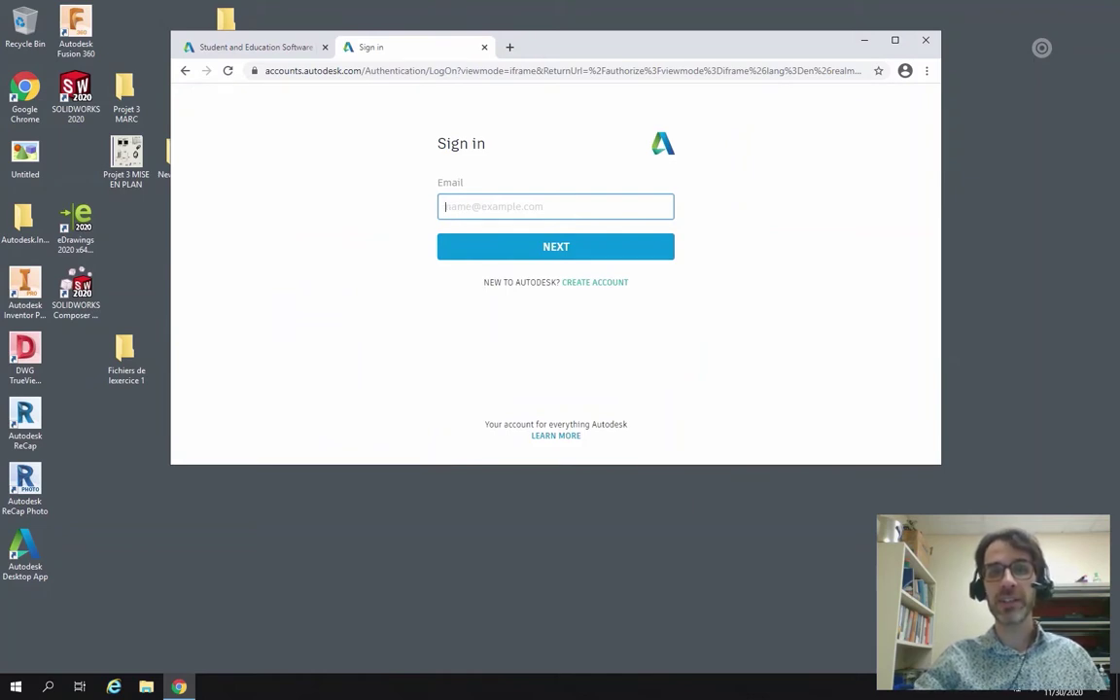
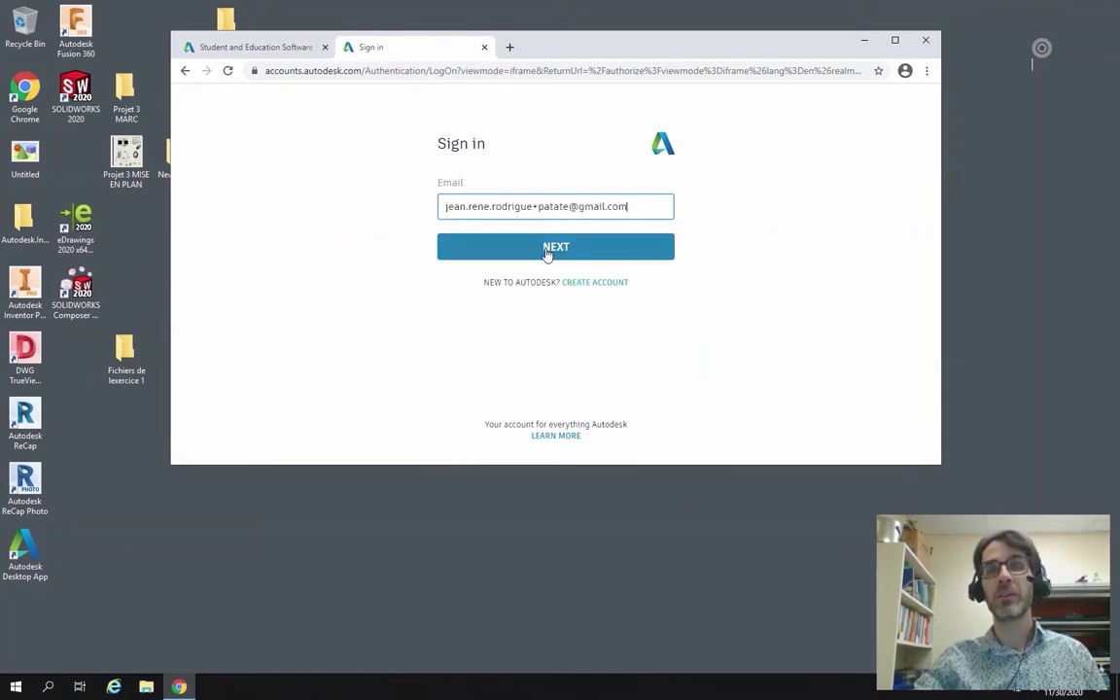
Sign in with the account e-mail and the browser's saved password.
left_click(547, 249)
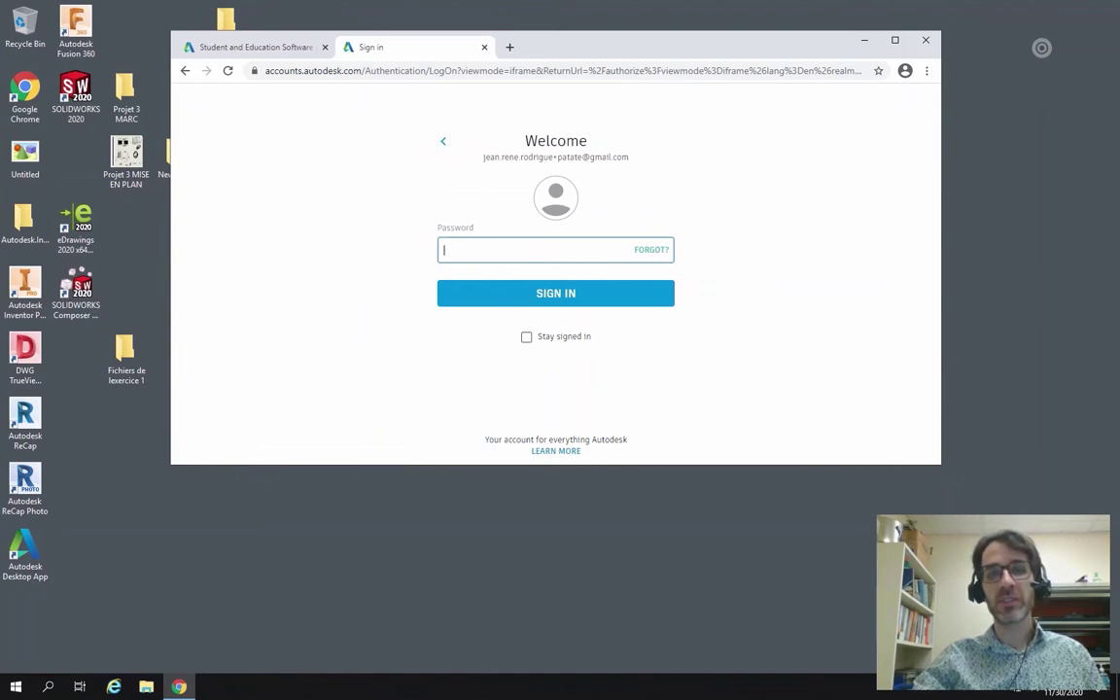
left_click(579, 335)
left_click(564, 293)
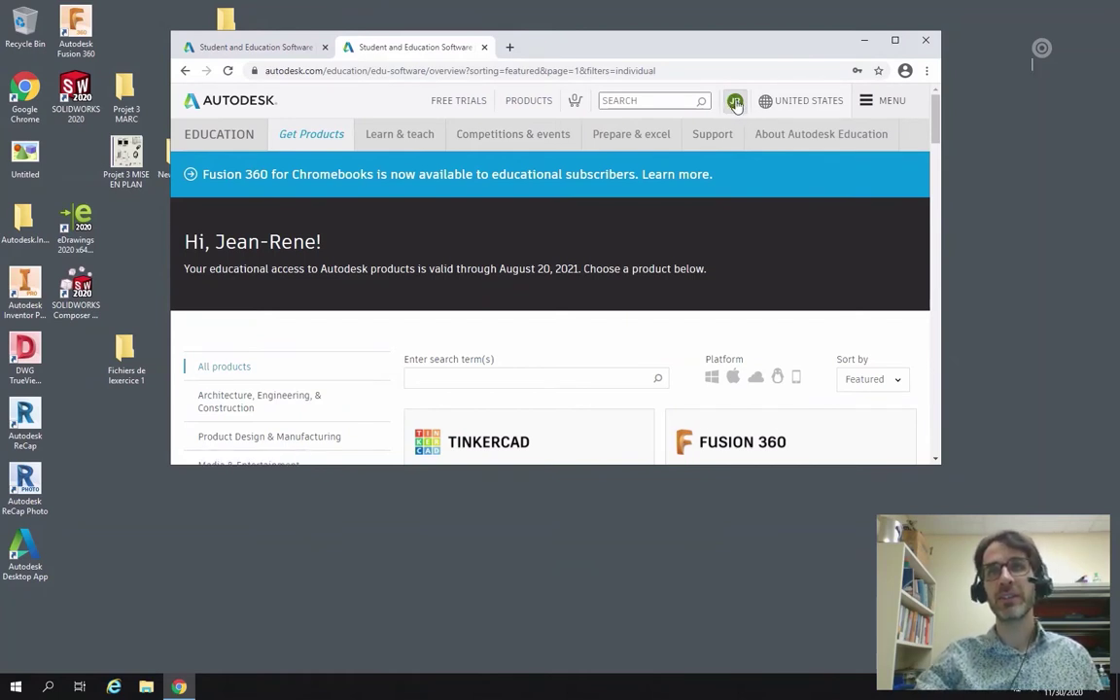
Scroll the education software catalog down to the AutoCAD card.
scroll(934, 149, "down", 2)
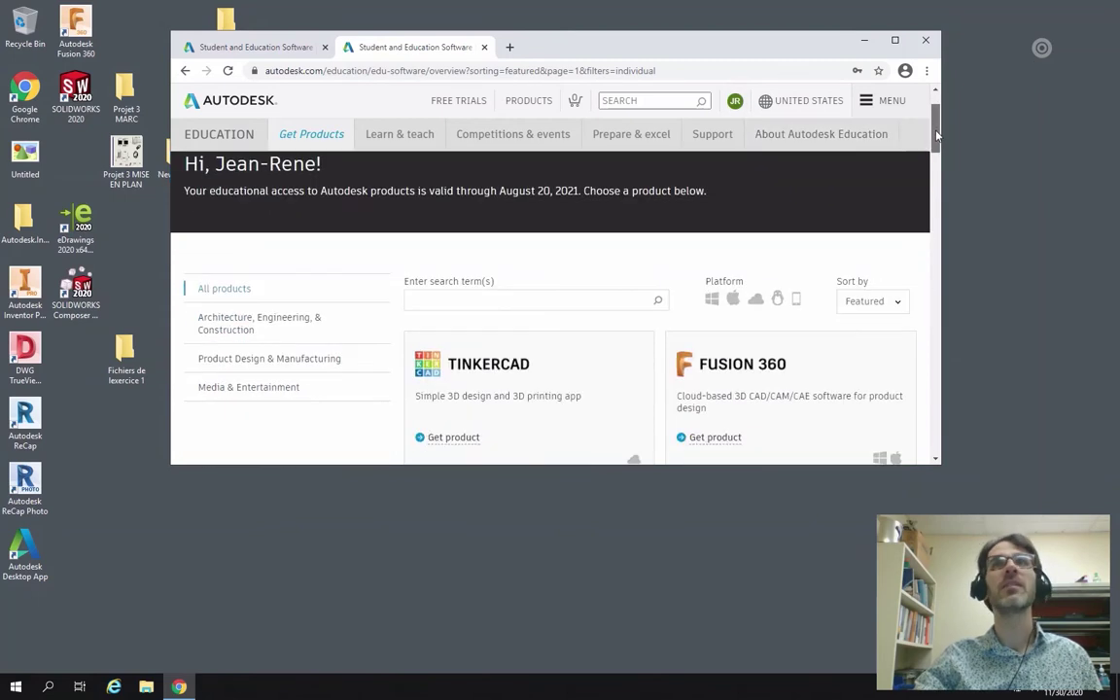
left_click_drag(934, 149, 941, 207)
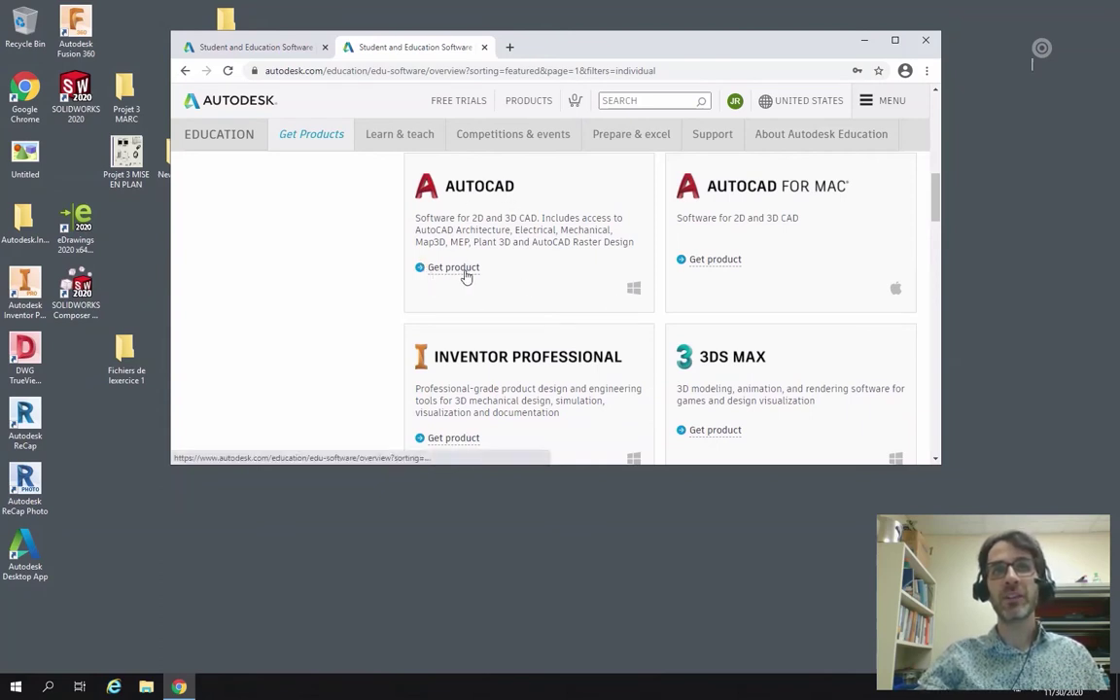
Set AutoCAD's download options to Windows, version 2021 and Français, and show the install choices.
left_click(453, 268)
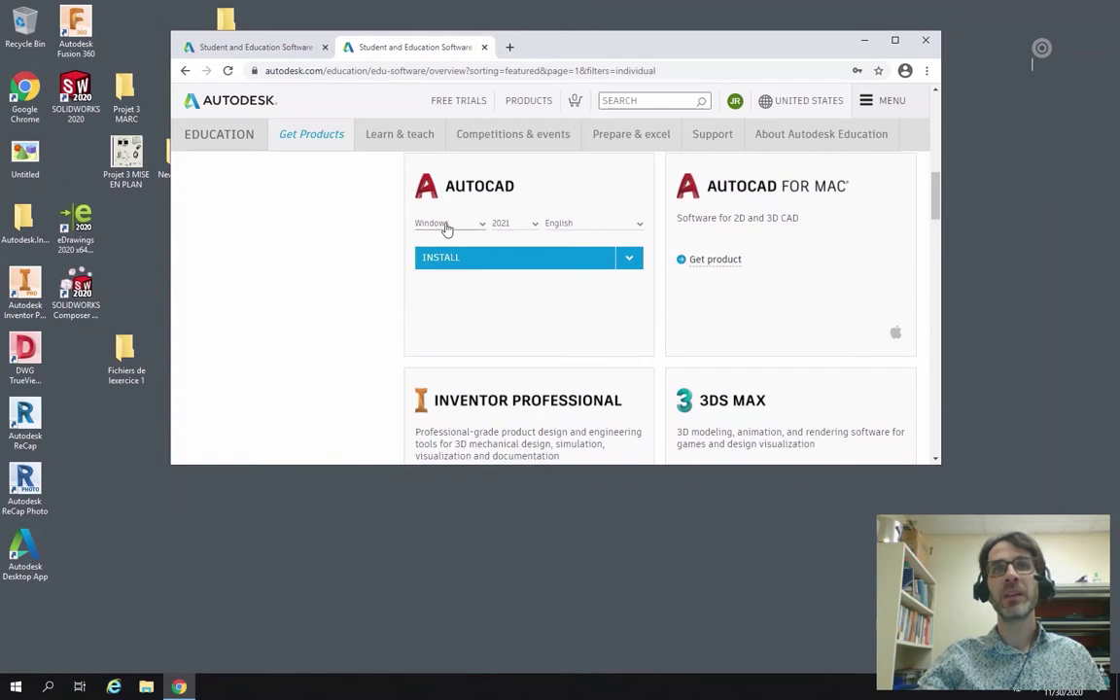
left_click(446, 225)
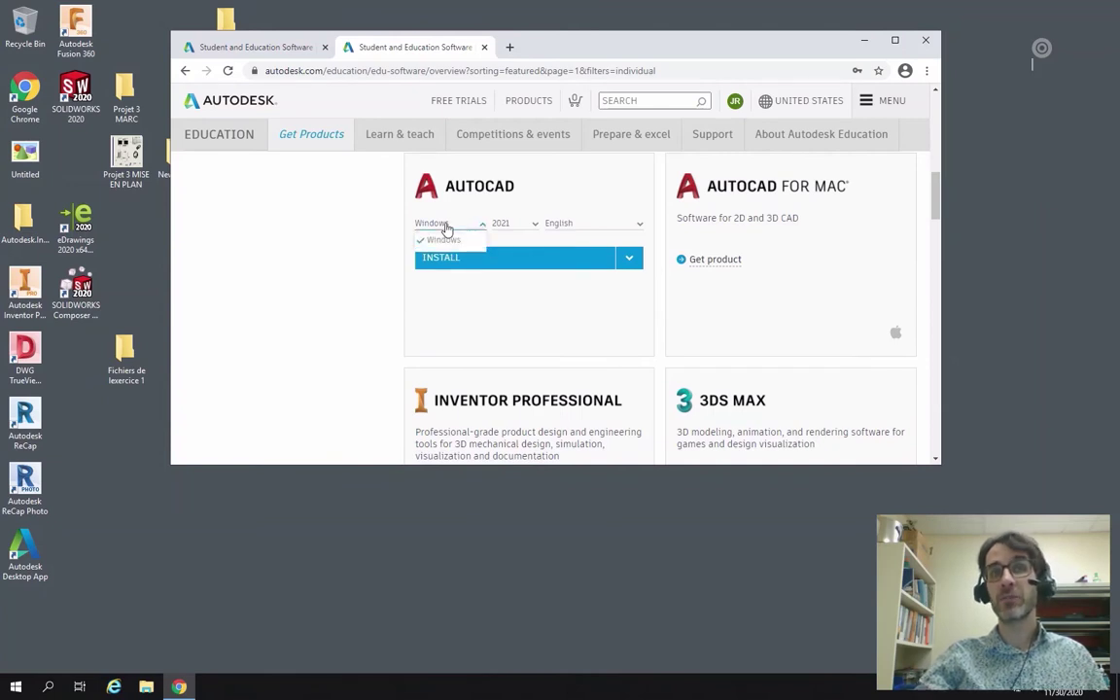
left_click(517, 224)
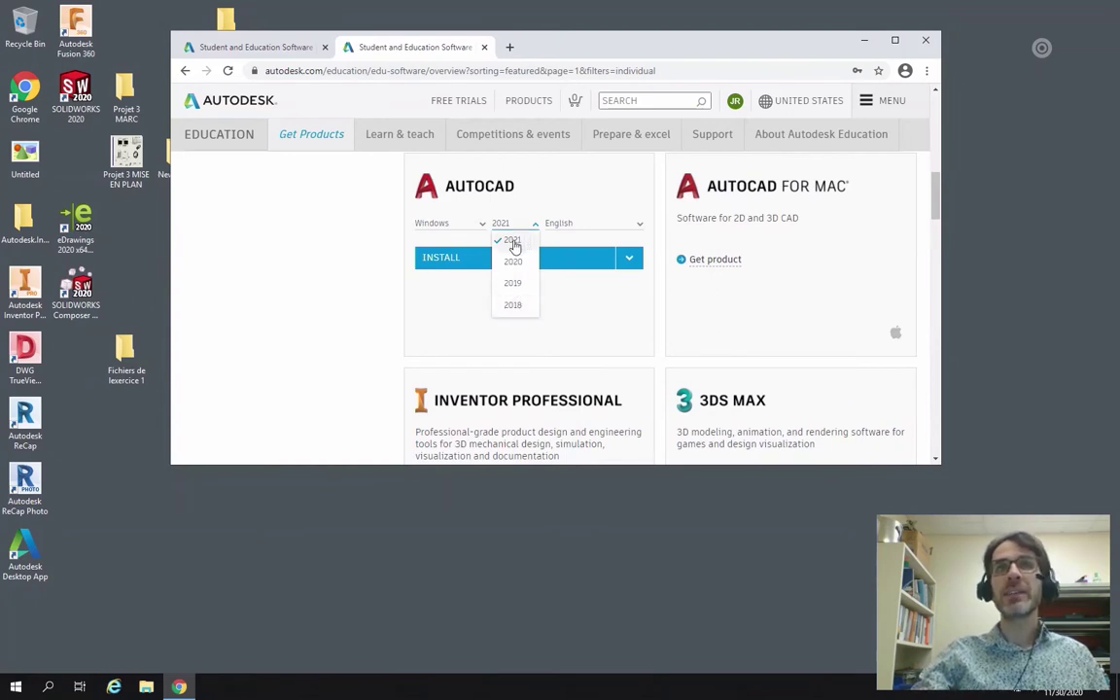
left_click(514, 243)
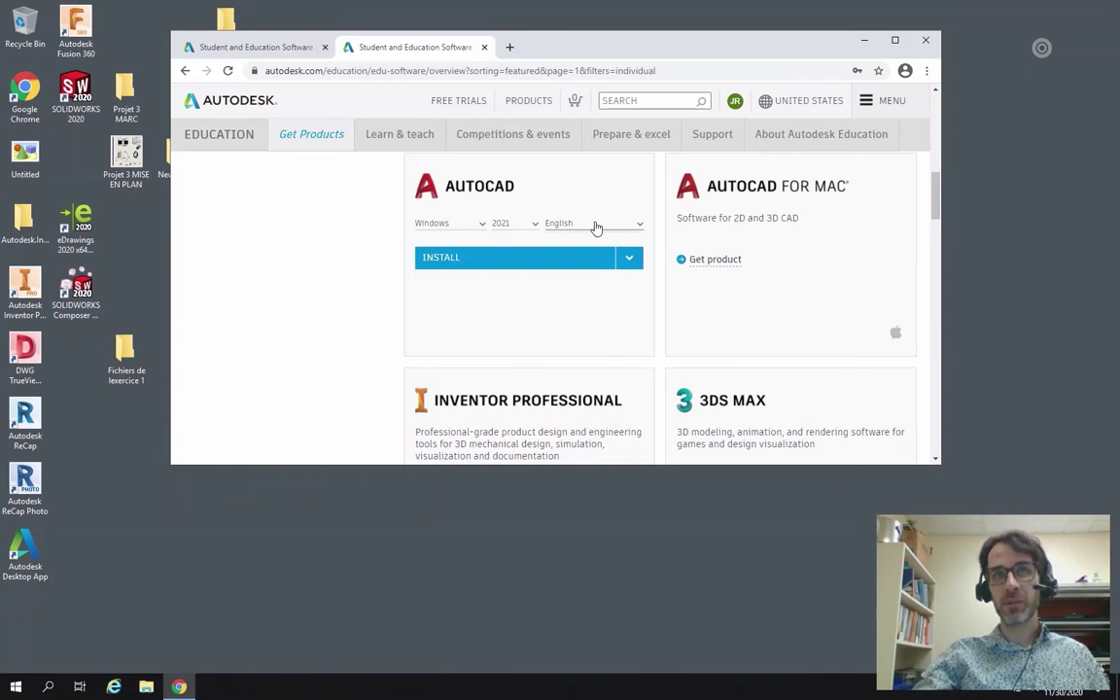
left_click(596, 226)
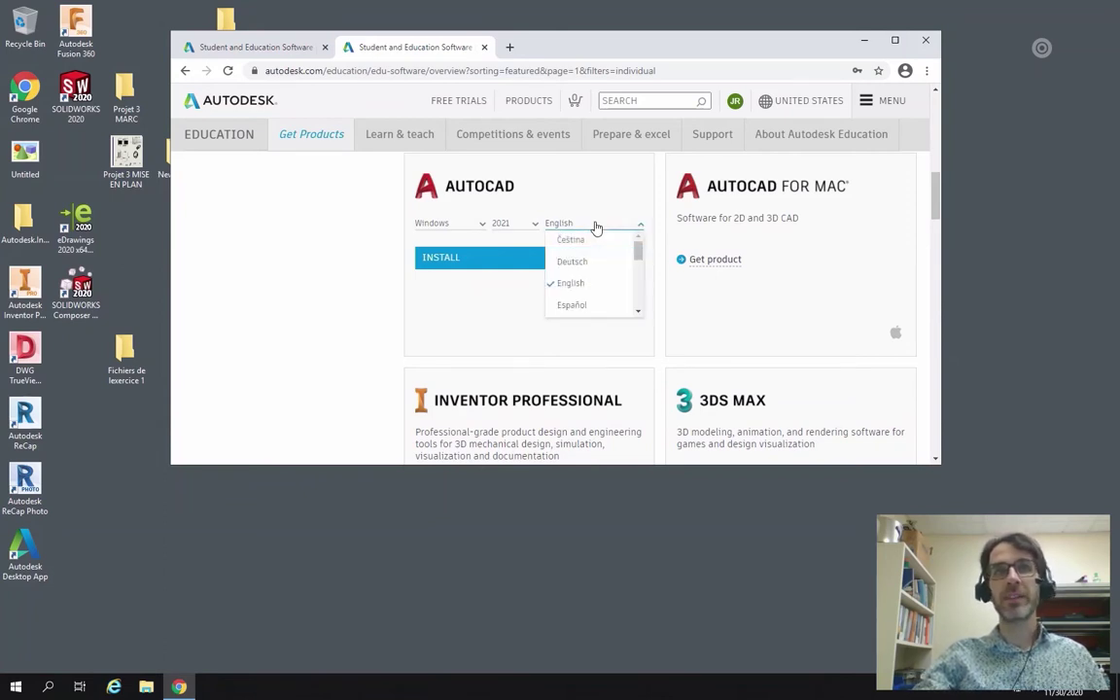
scroll(612, 279, "up", 1)
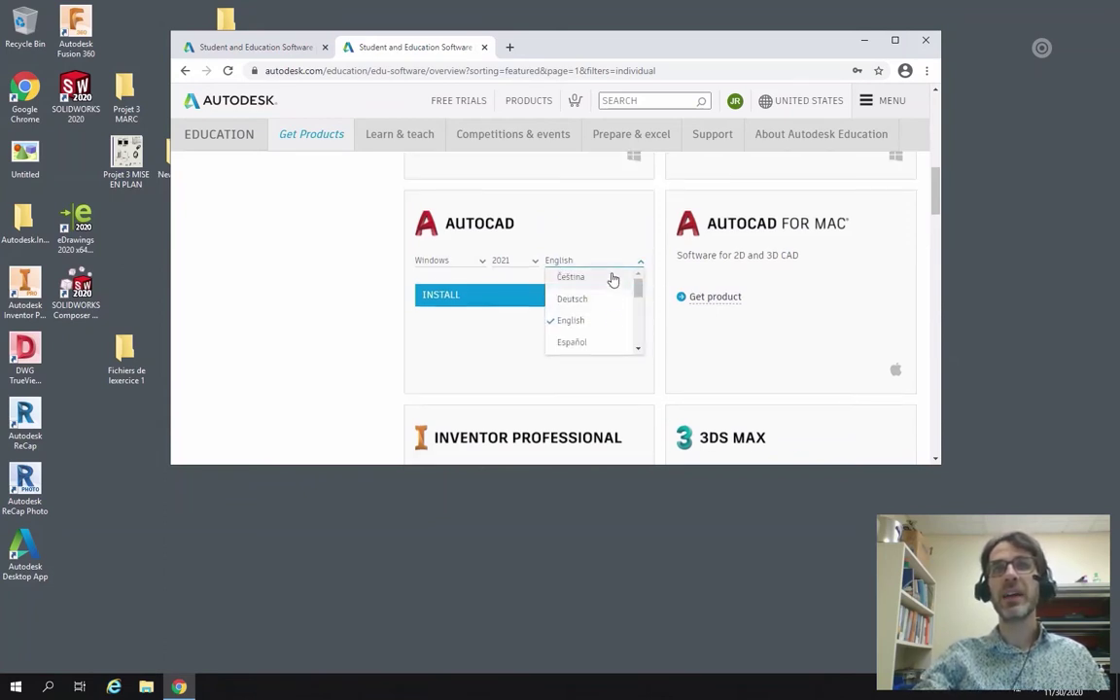
scroll(612, 318, "down", 1)
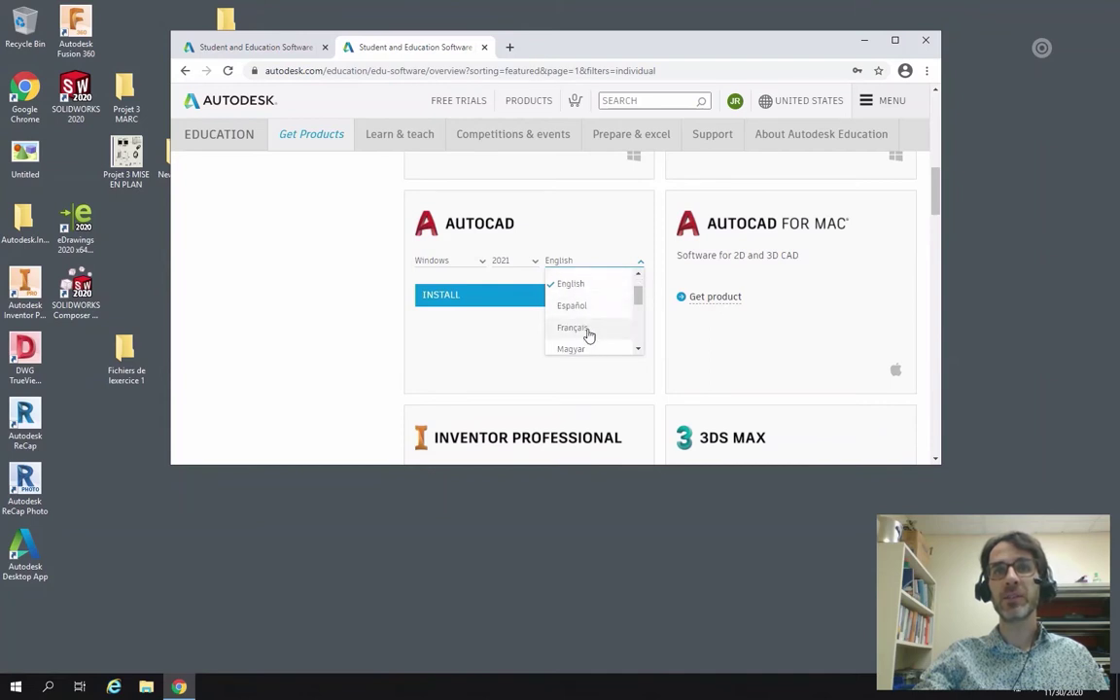
left_click(591, 336)
scroll(353, 263, "down", 1)
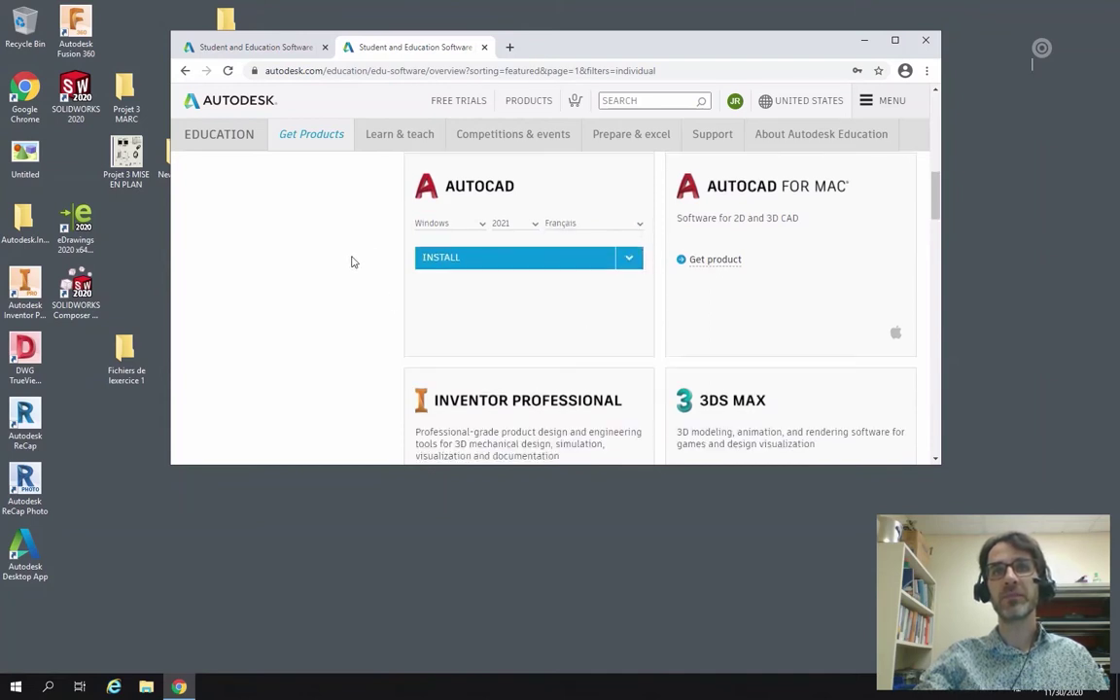
left_click(630, 260)
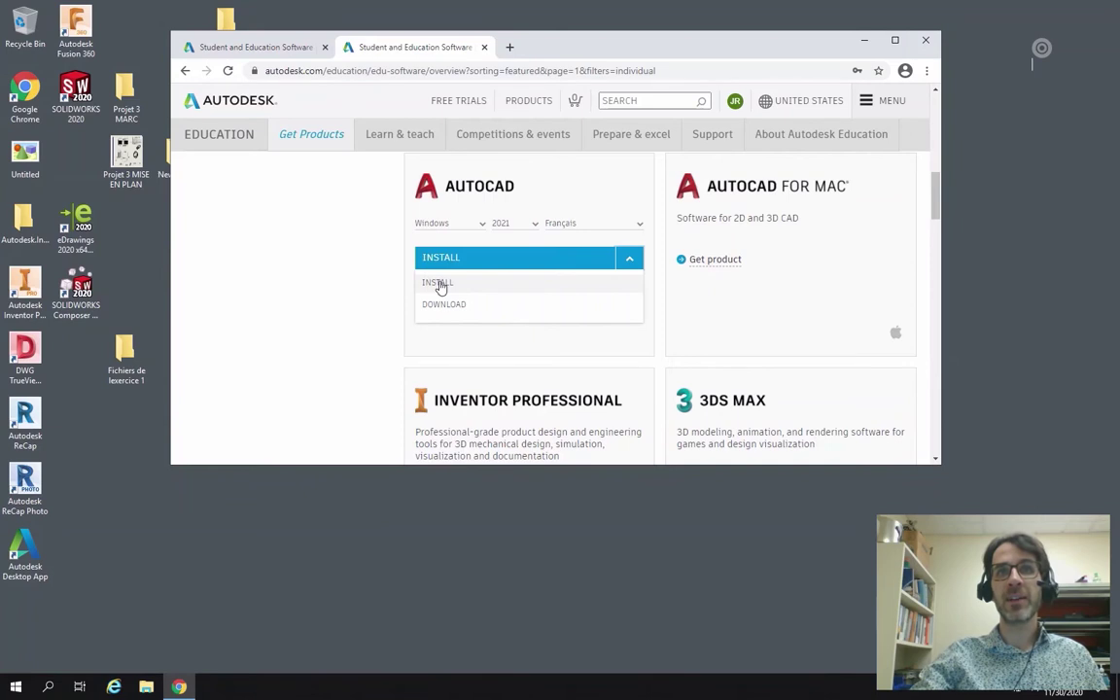
Download the French AutoCAD 2021 installer via Install, run it, and approve User Account Control.
left_click(439, 286)
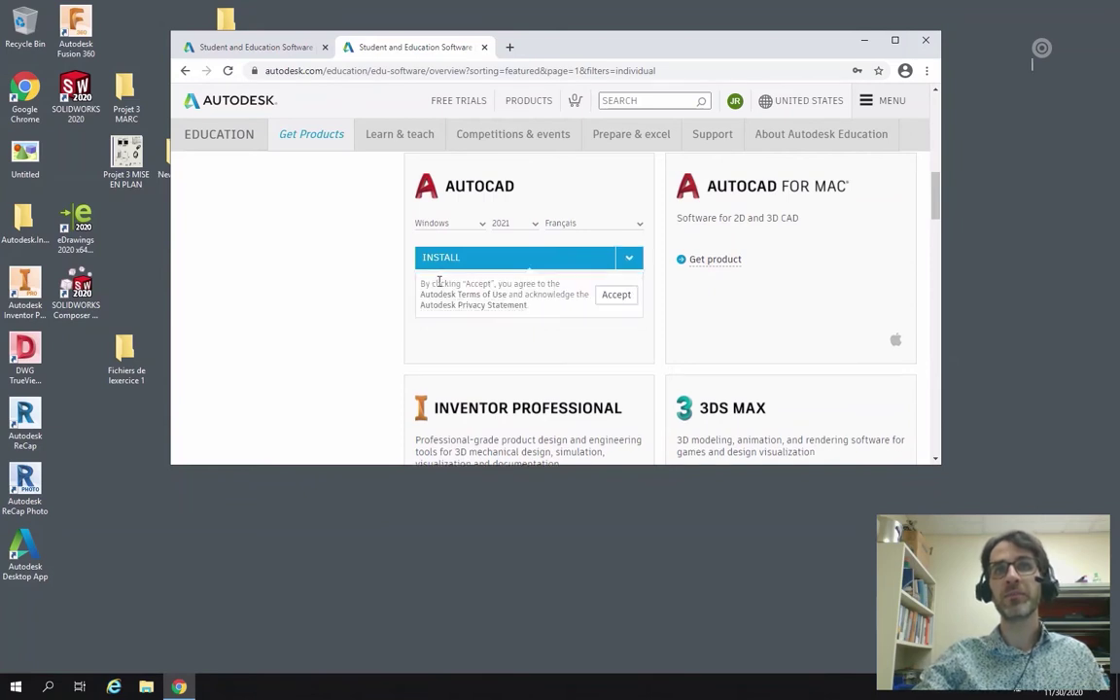
left_click(616, 296)
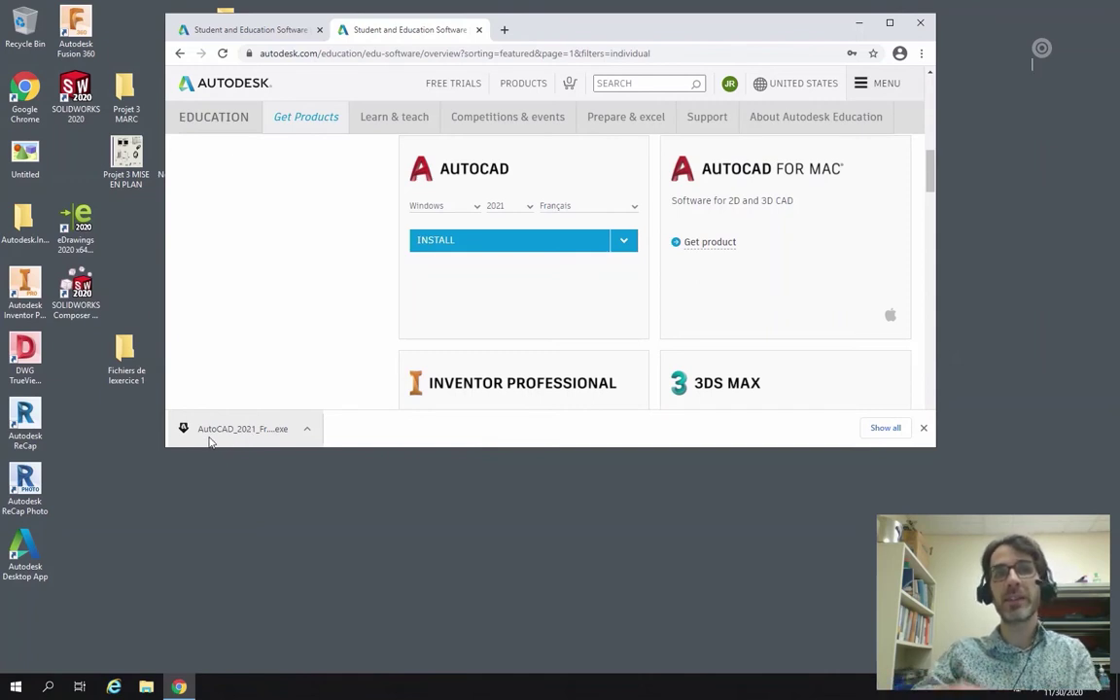
left_click(232, 433)
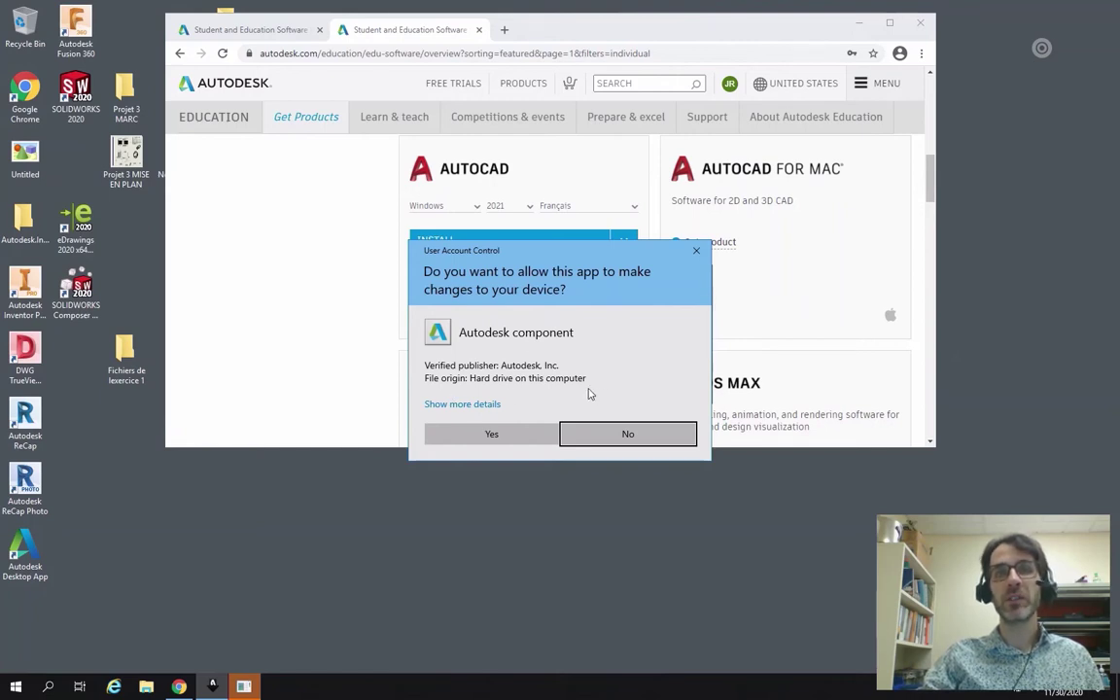
left_click(491, 435)
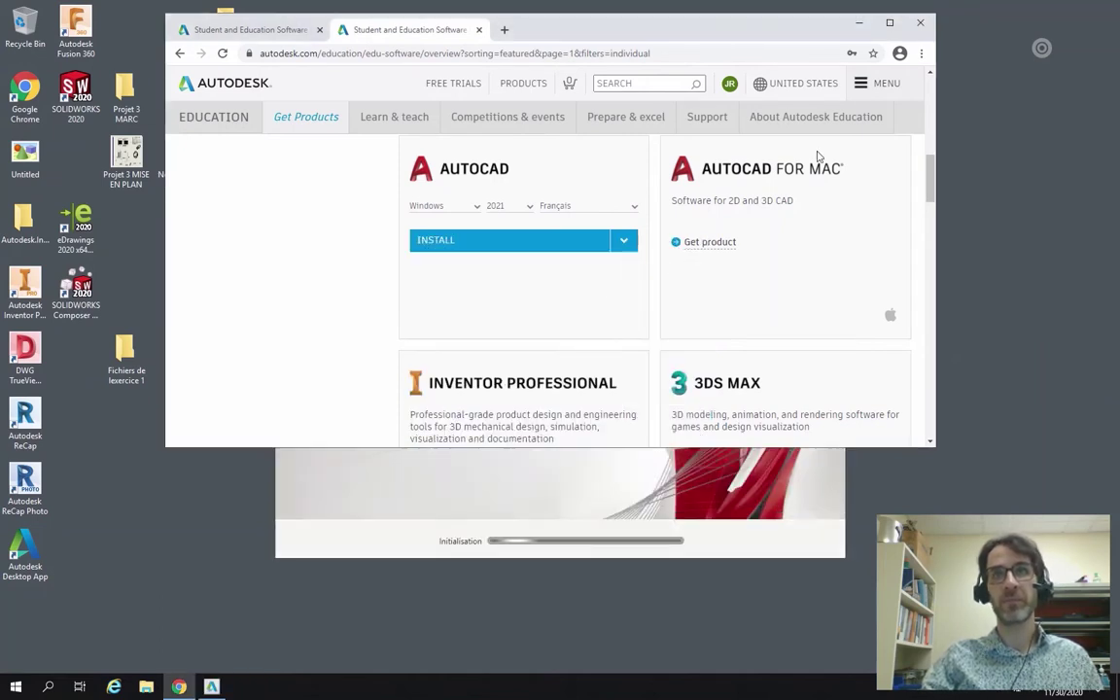
Bring the AutoCAD installer forward and minimise Chrome to reveal its configuration page.
left_click(831, 488)
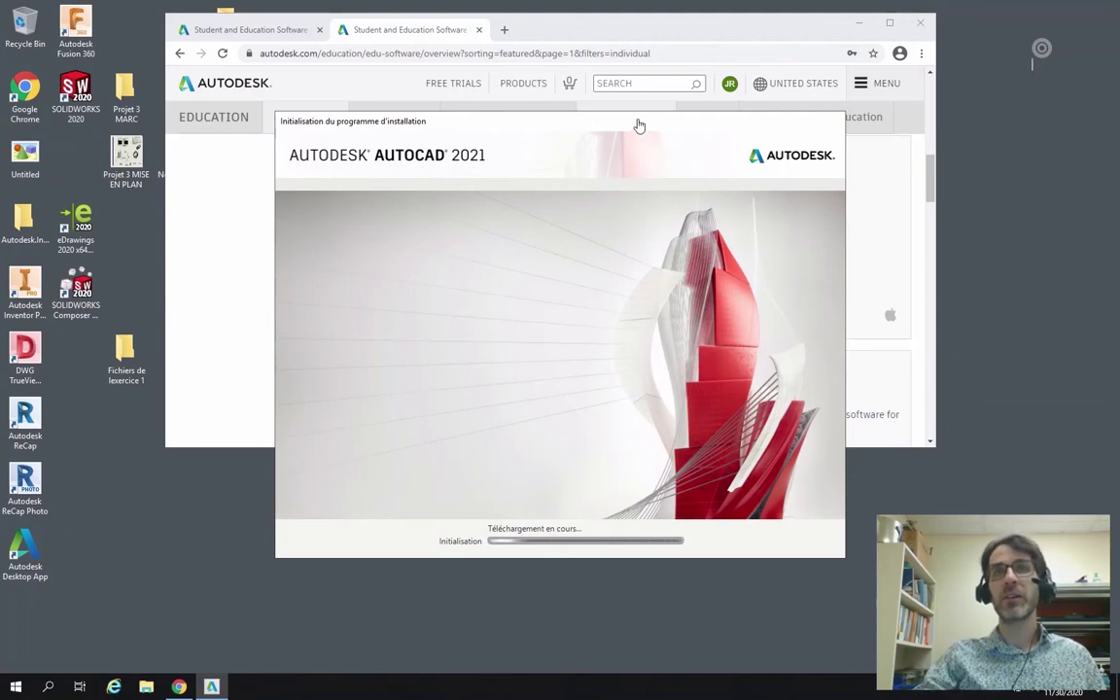
left_click_drag(627, 126, 614, 126)
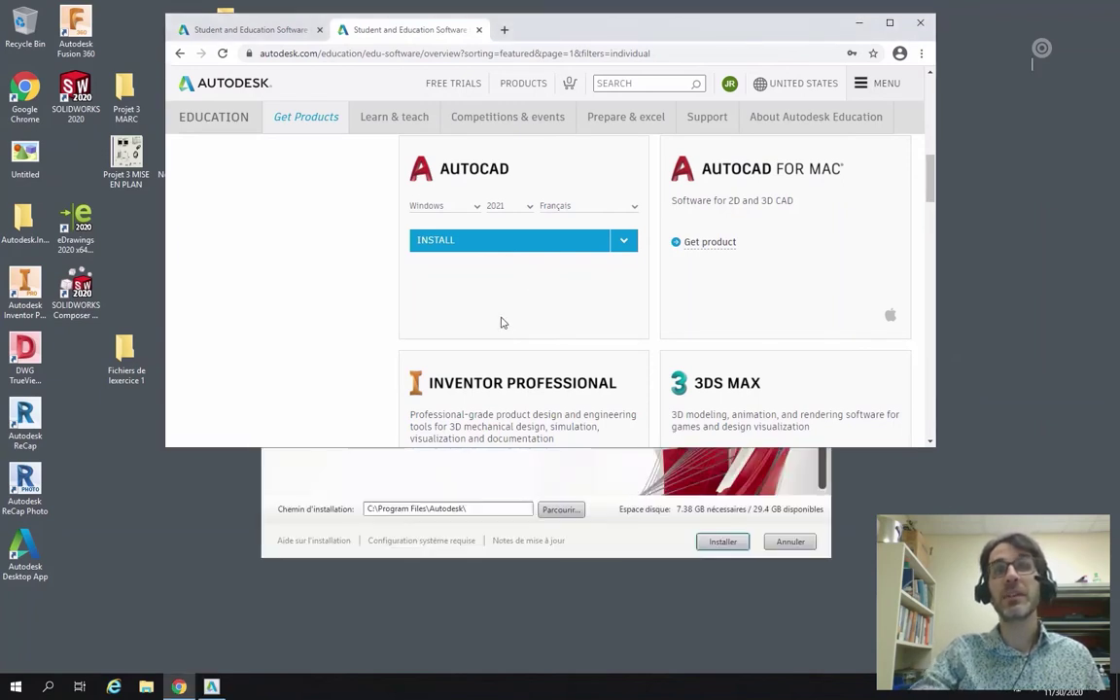
left_click(860, 23)
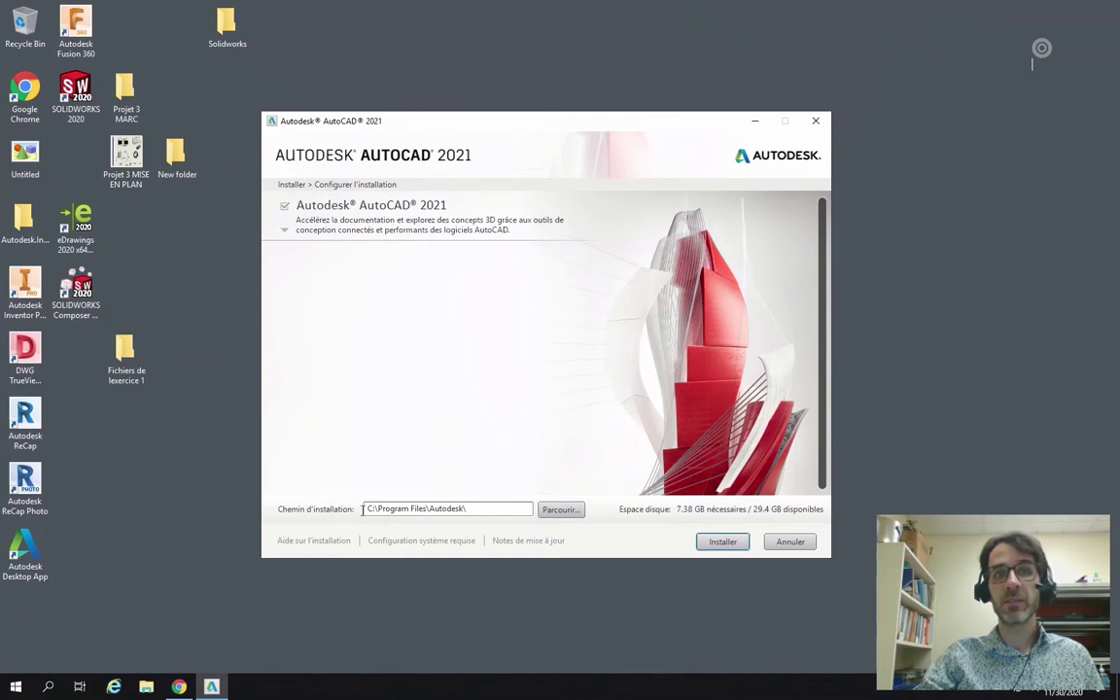
Review AutoCAD's components, keeping Par défaut with Express Tools and the desktop shortcut ticked.
left_click_drag(367, 507, 480, 494)
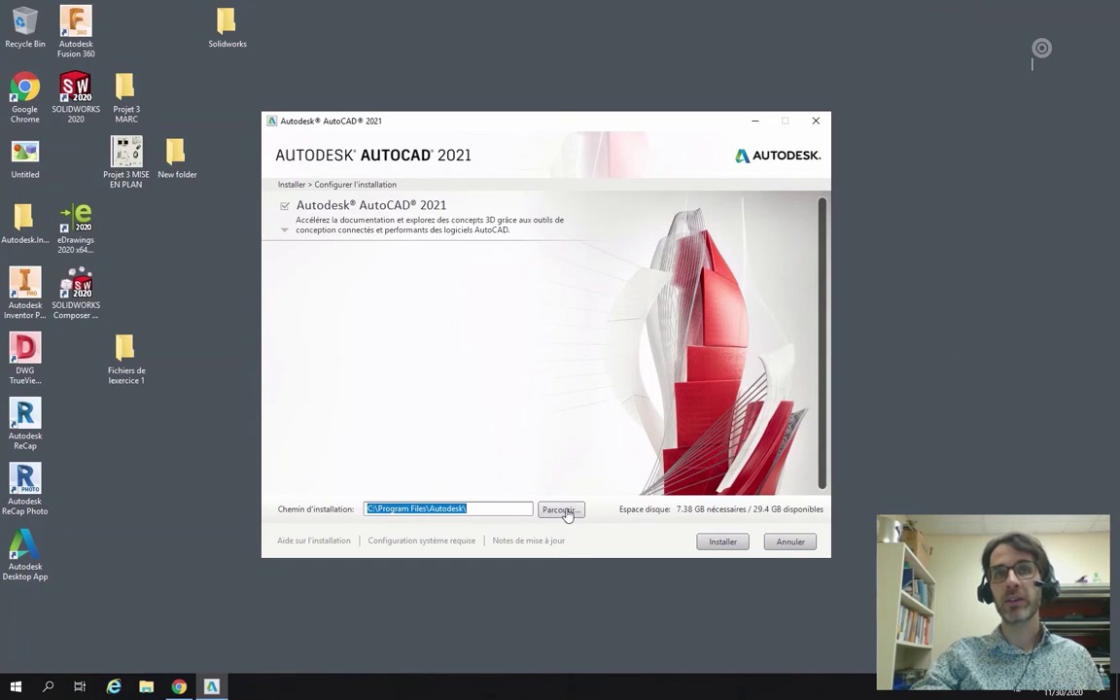
left_click(285, 233)
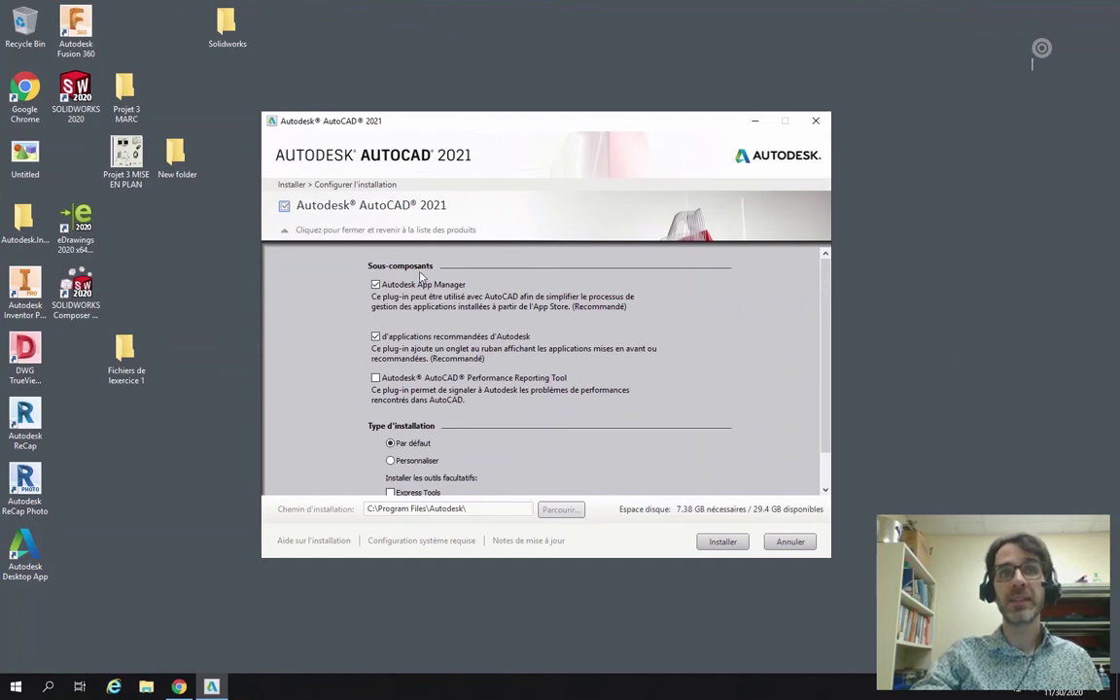
scroll(419, 457, "down", 1)
scroll(419, 457, "down", 1)
scroll(426, 409, "down", 1)
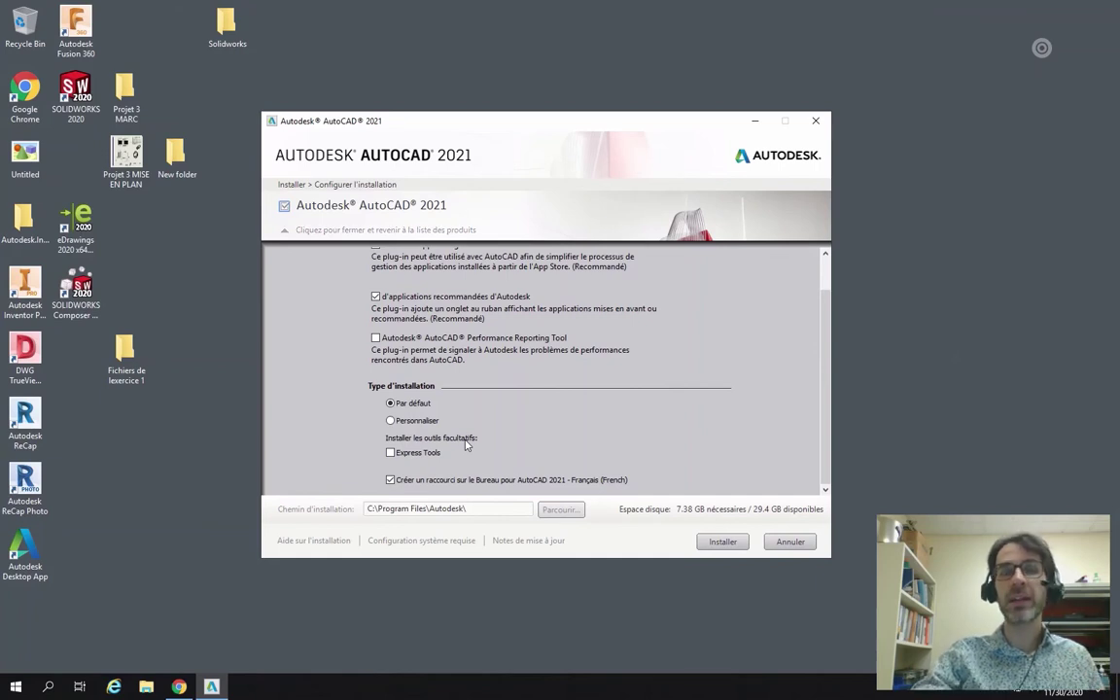
scroll(427, 291, "up", 3)
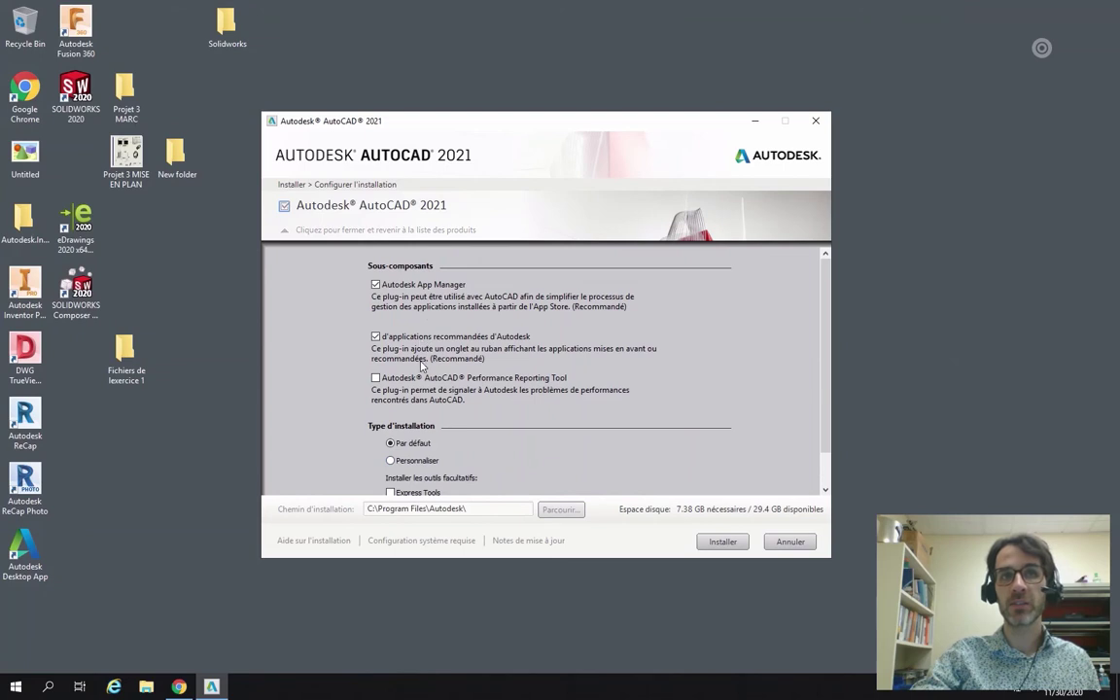
scroll(423, 360, "down", 3)
scroll(423, 370, "down", 1)
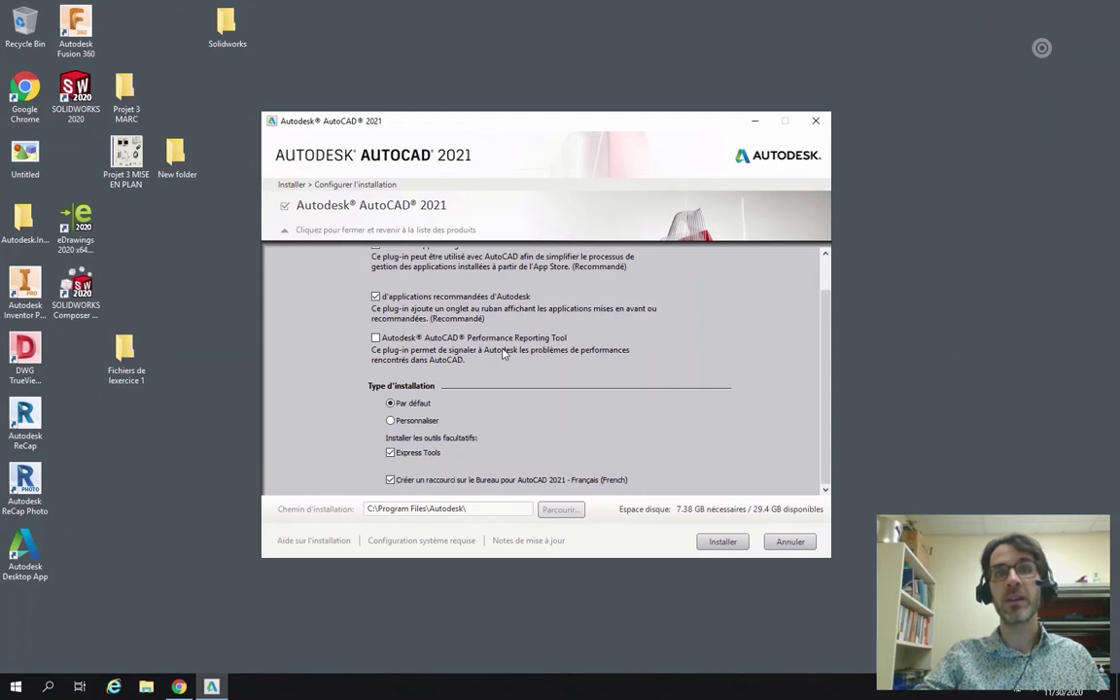
scroll(493, 264, "up", 1)
scroll(440, 396, "down", 1)
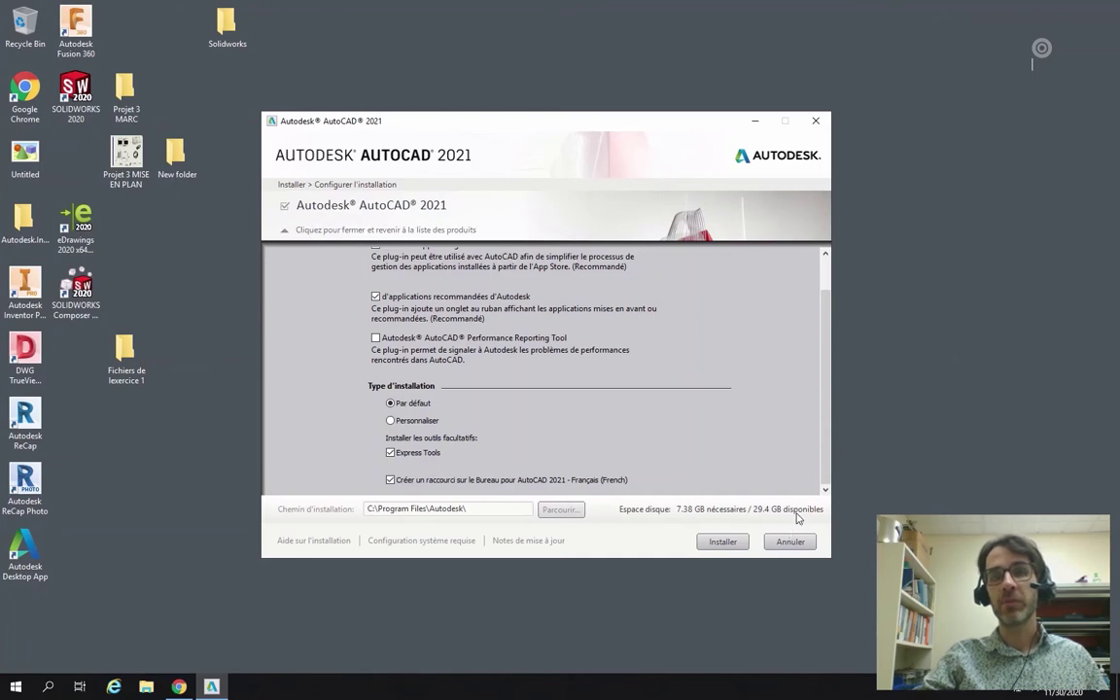
Start the AutoCAD 2021 installation with Installer.
left_click(723, 549)
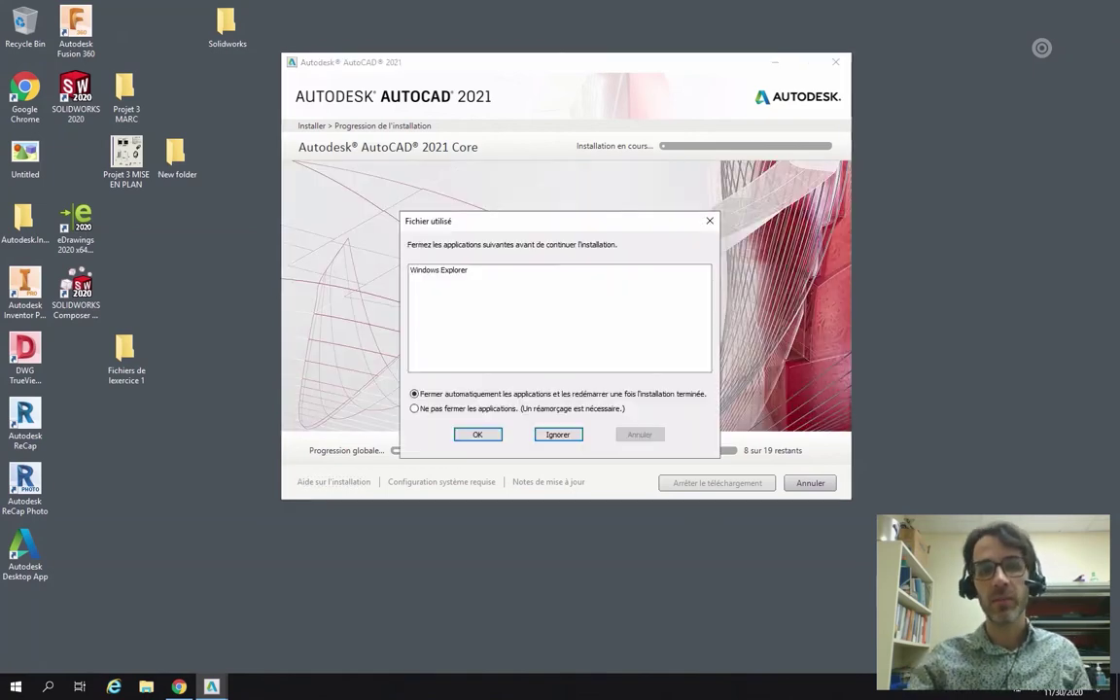
Let the installer close Windows Explorer and continue until all four products install.
left_click_drag(542, 228, 542, 187)
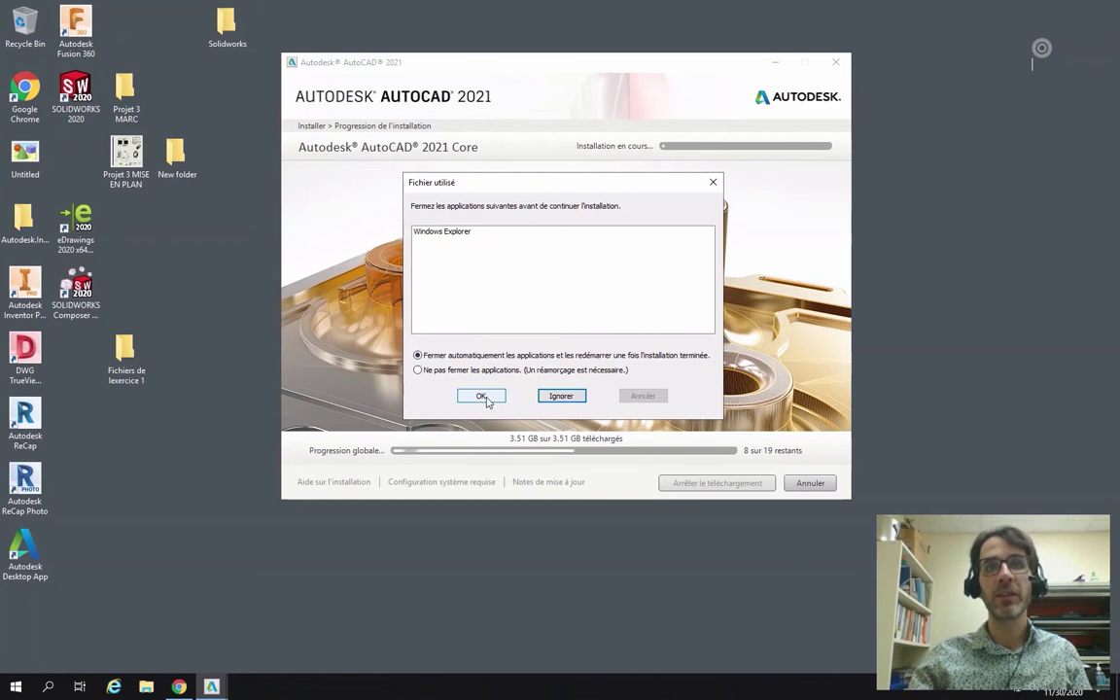
left_click(482, 396)
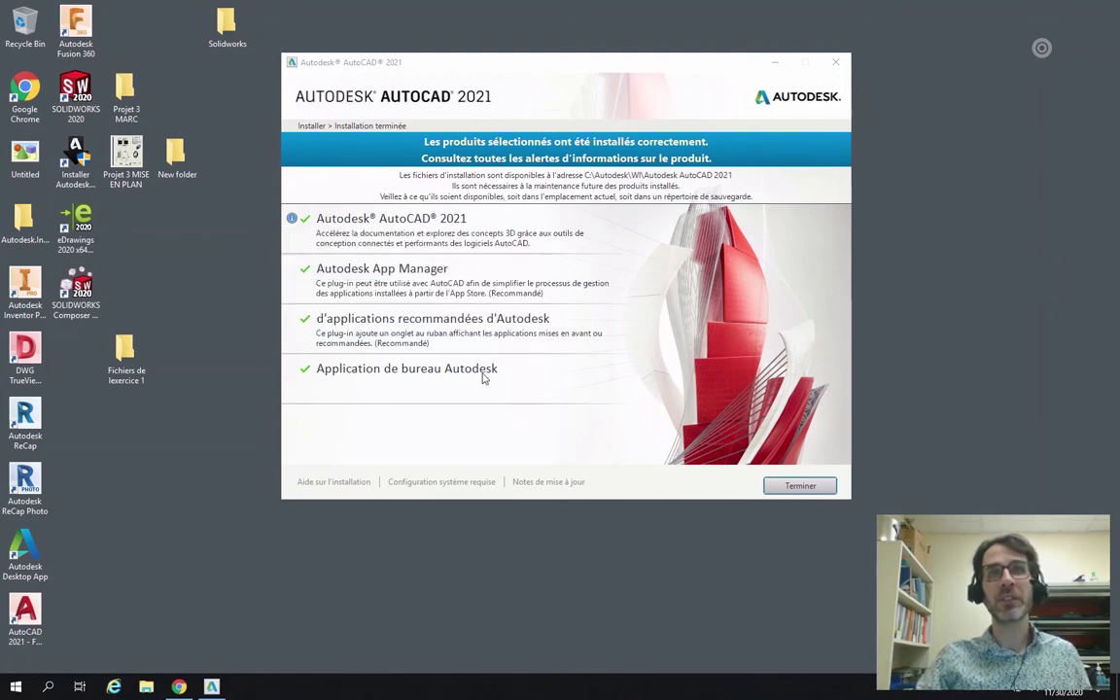
Close the installer with Terminer and dismiss the restart prompt.
left_click(807, 491)
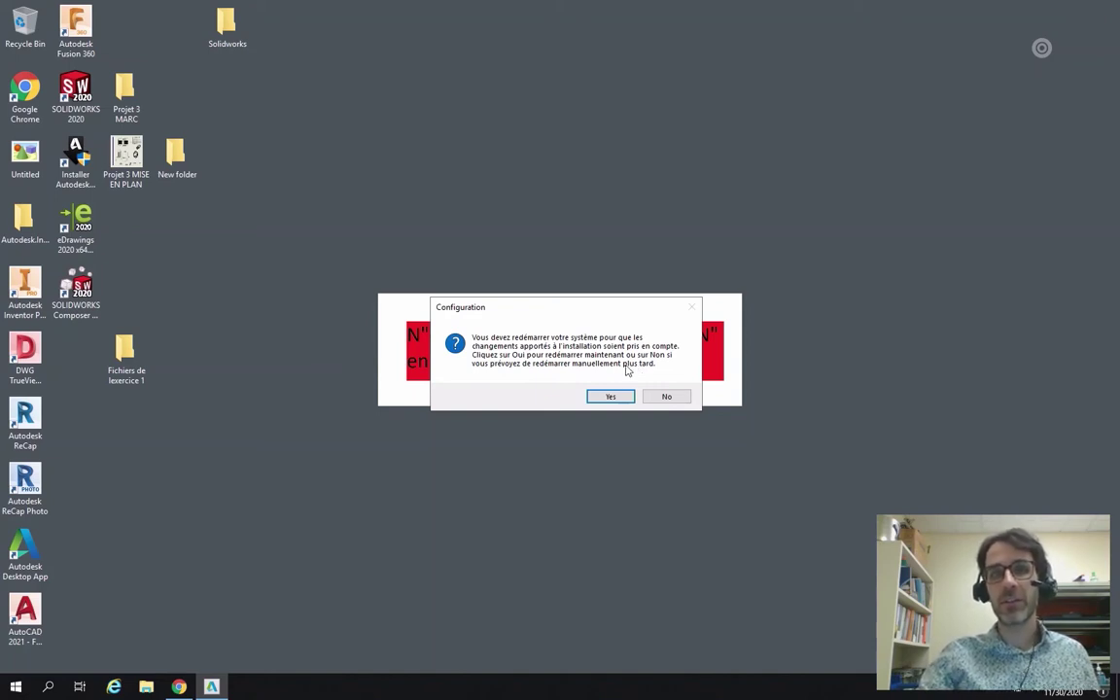
left_click(611, 398)
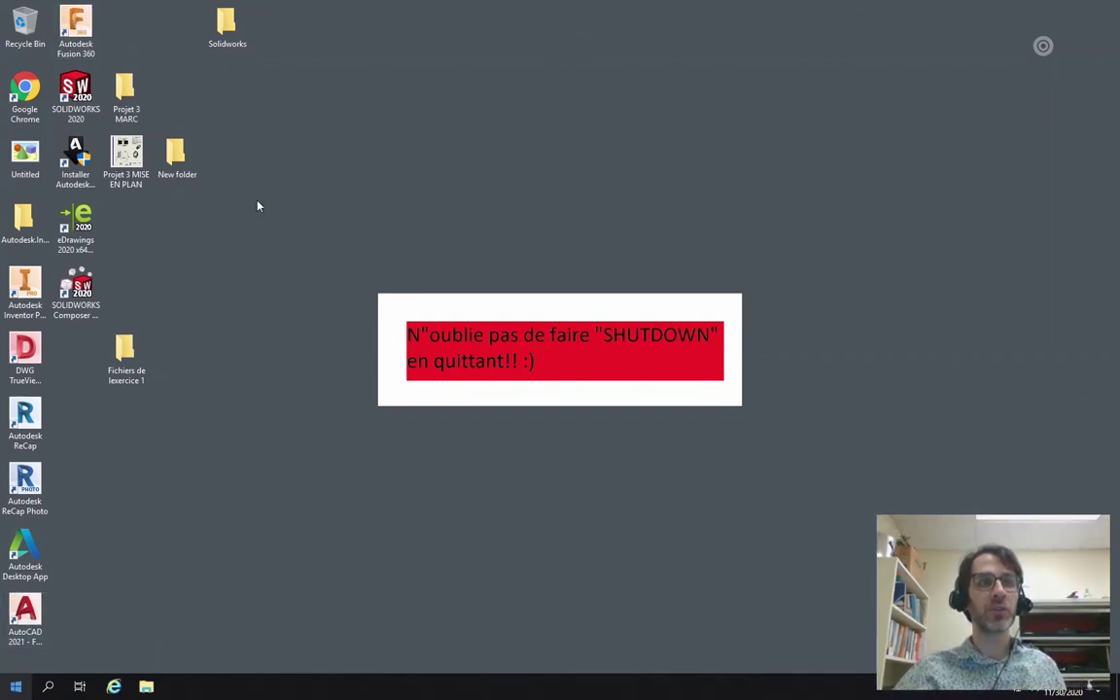
Launch AutoCAD 2021 - Français from its folder in the Start menu.
left_click(16, 686)
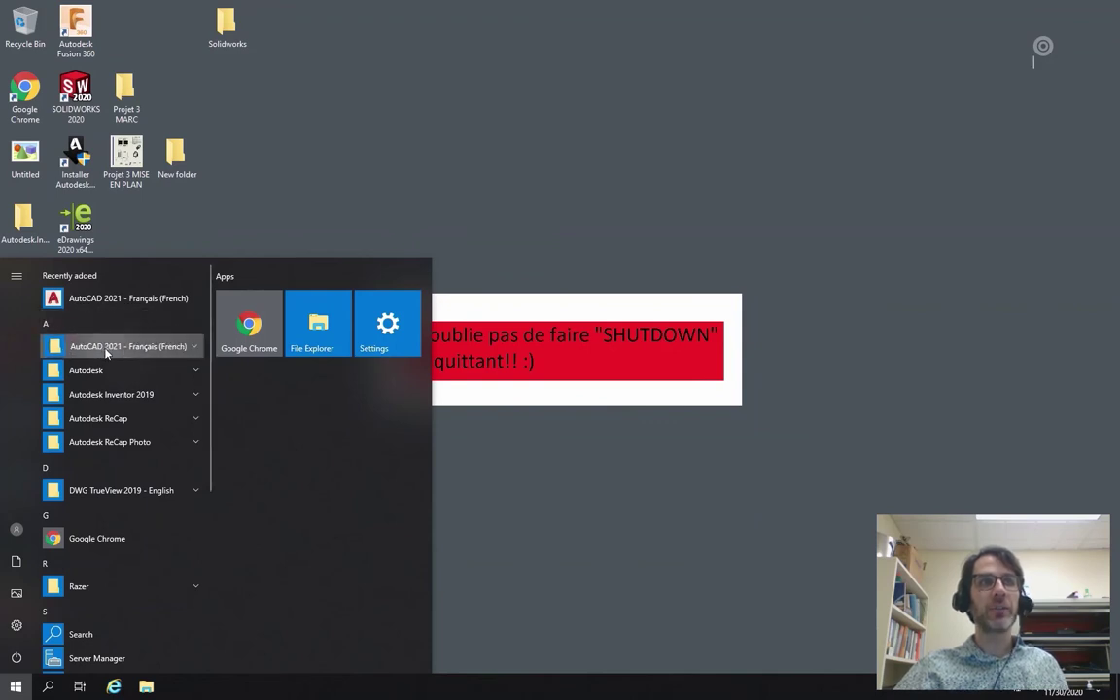
left_click(106, 350)
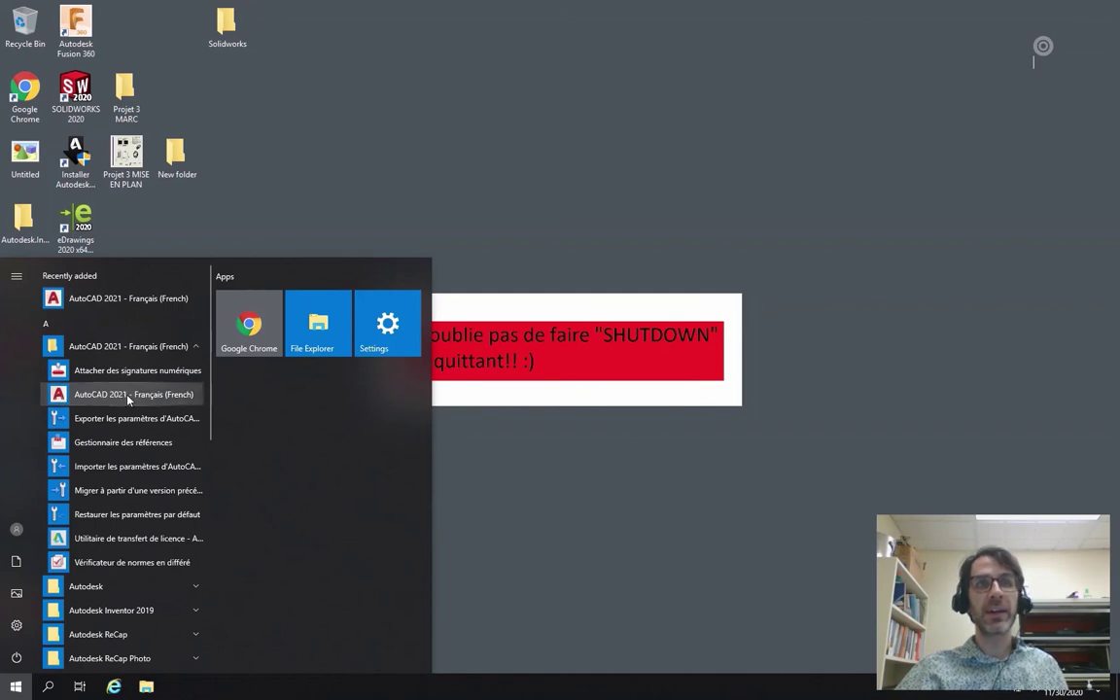
left_click(127, 394)
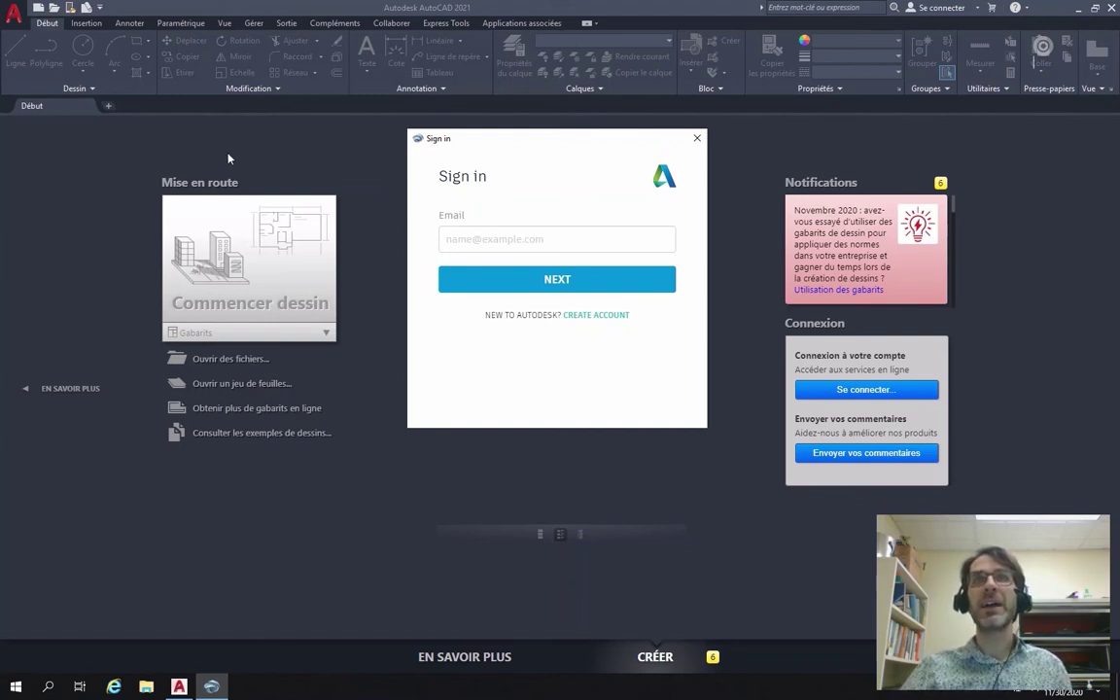
Sign in to AutoCAD with the Autodesk account e-mail and password.
left_click_drag(515, 143, 465, 139)
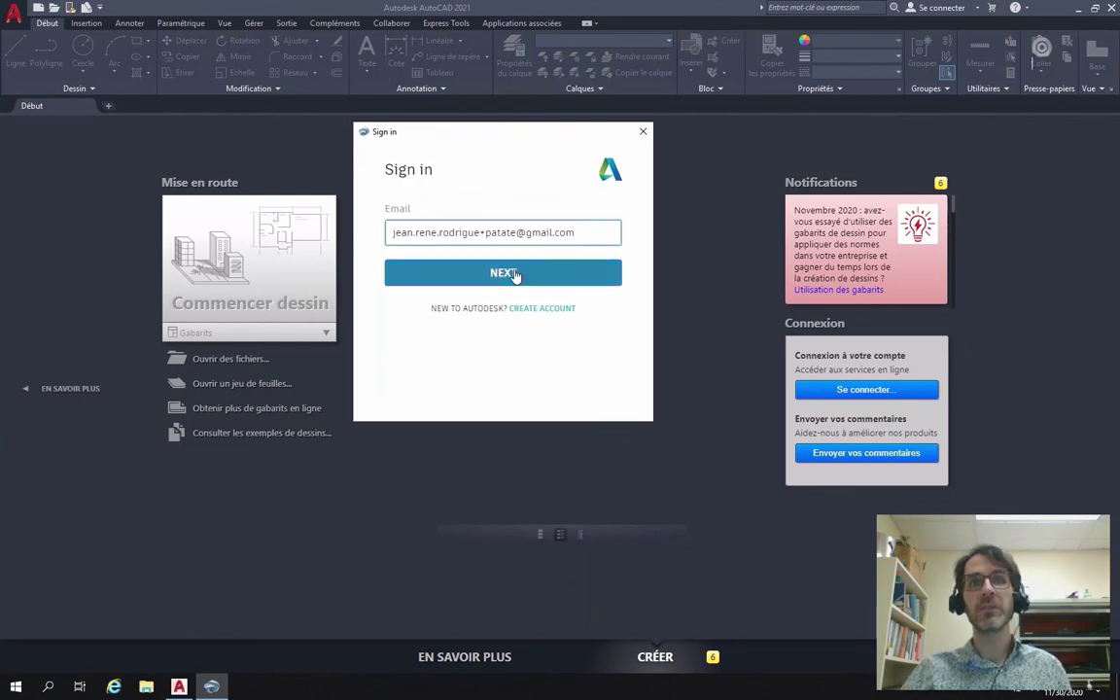
left_click(515, 276)
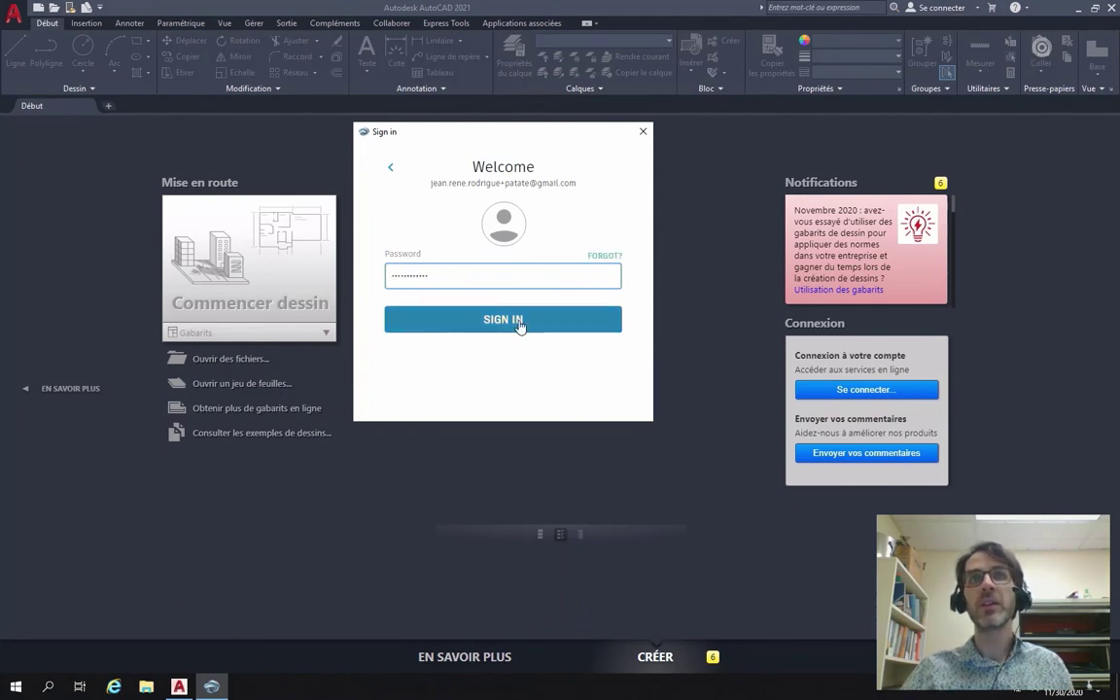
left_click(518, 318)
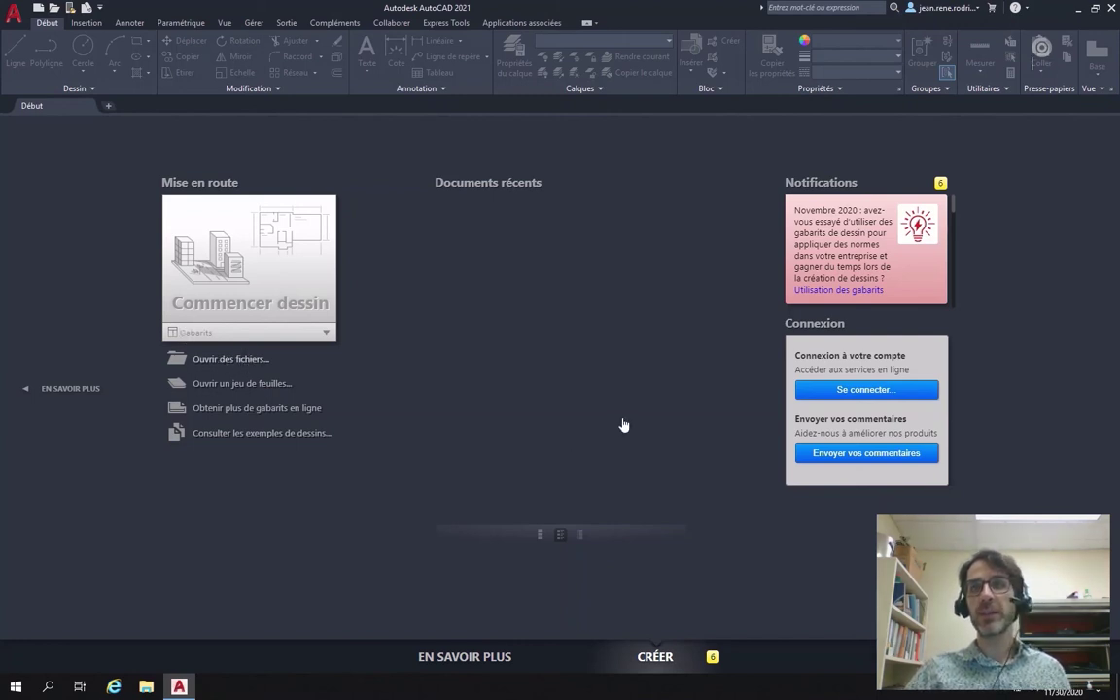
Cancel the Open dialog and create drawing Dessin1 from the Tutorial-mMfg template via Nouveau.
key("ctrl+o")
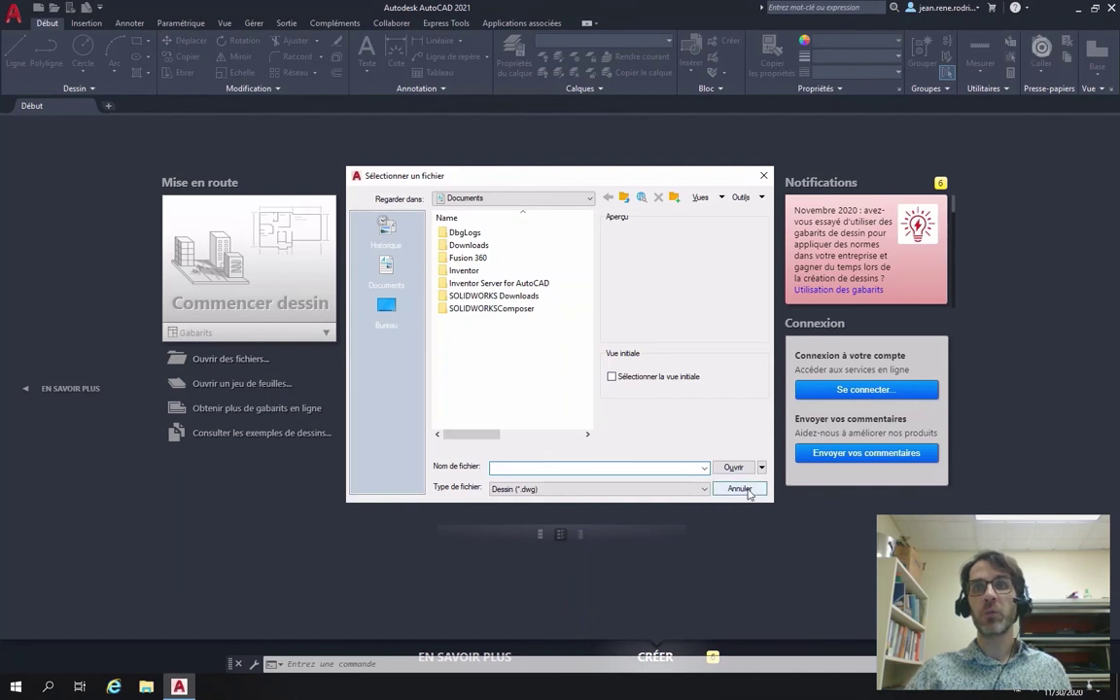
left_click(738, 488)
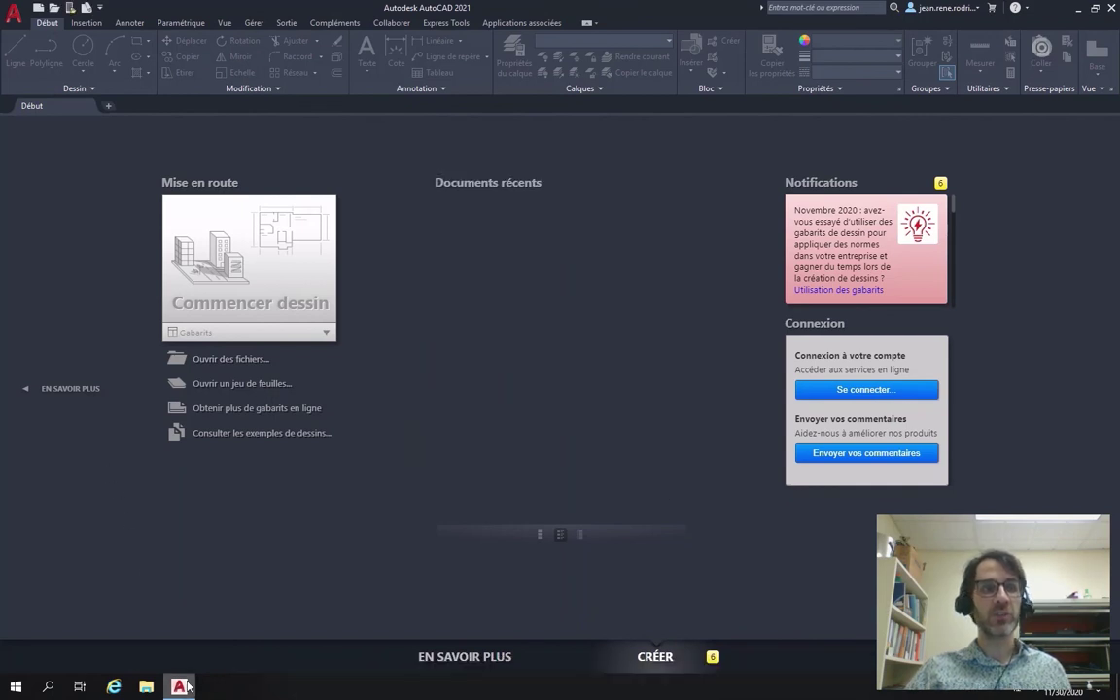
left_click(17, 23)
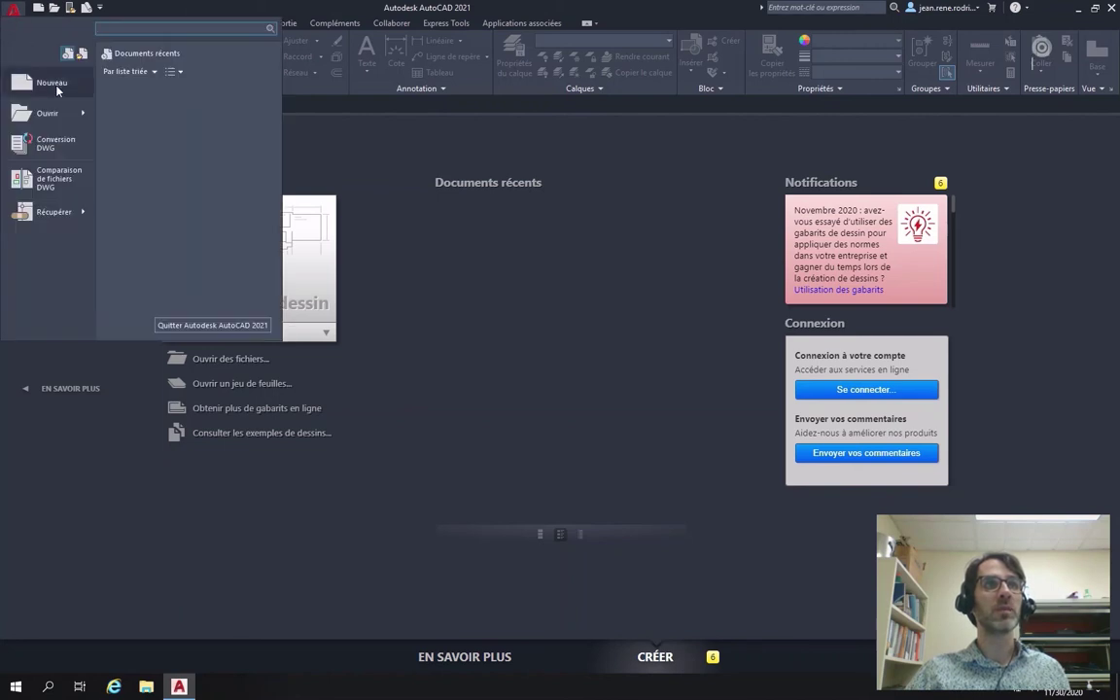
key("Escape")
left_click(269, 281)
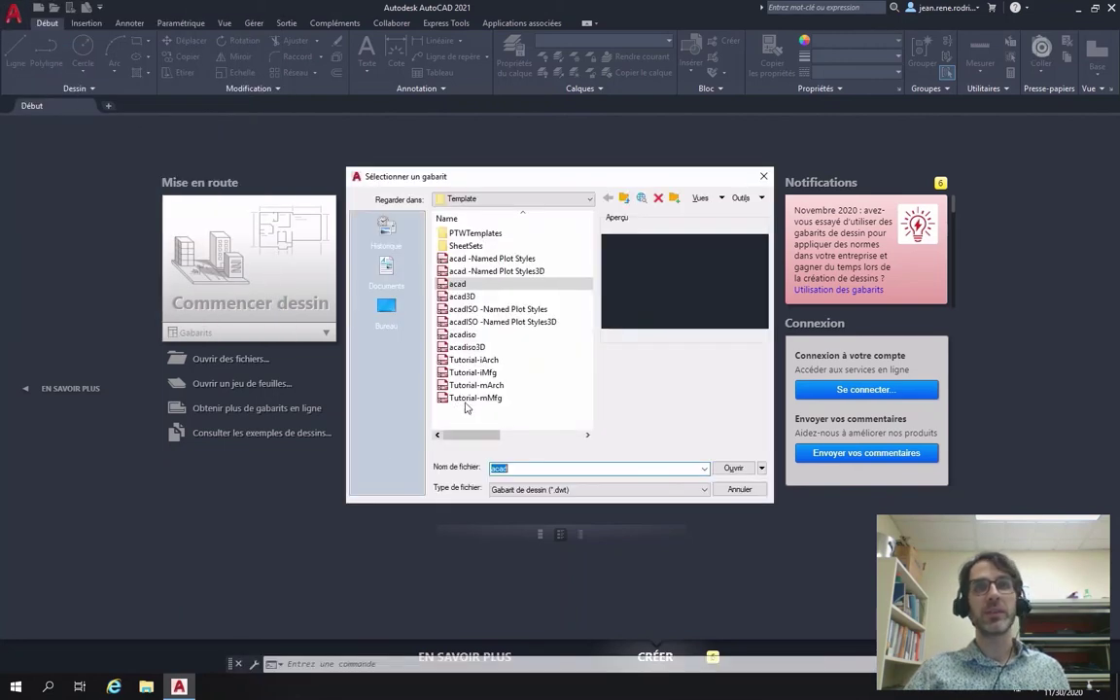
double_click(475, 398)
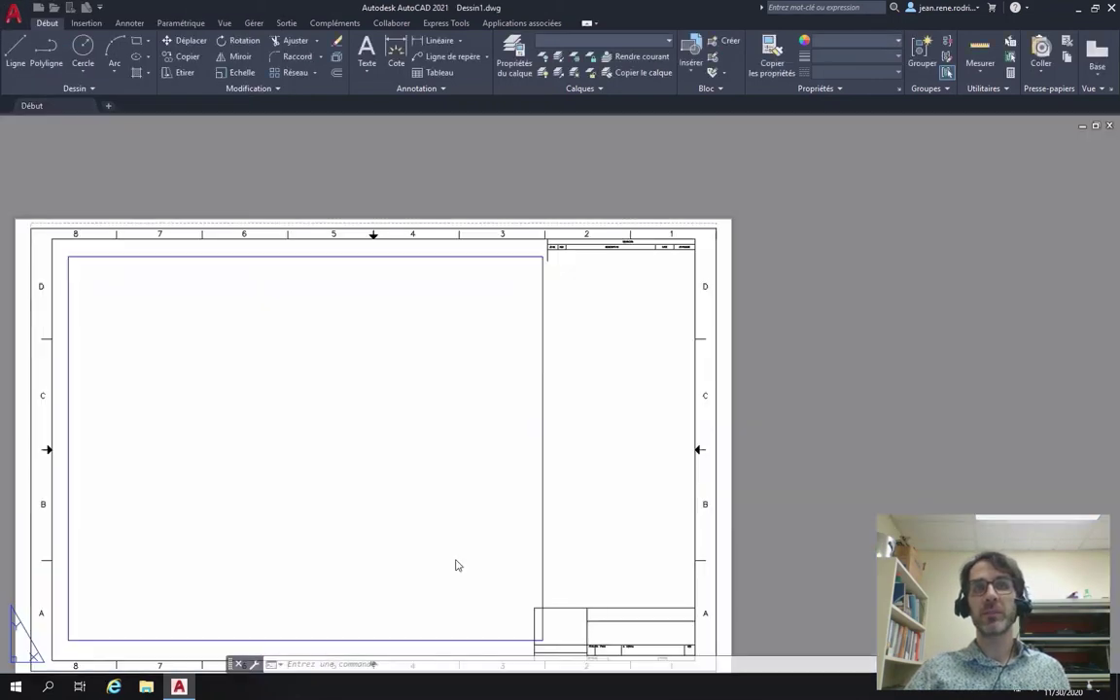
Choose Se déconnecter et quitter from the account menu and dismiss the Internet Explorer warning.
left_click_drag(581, 333, 678, 255)
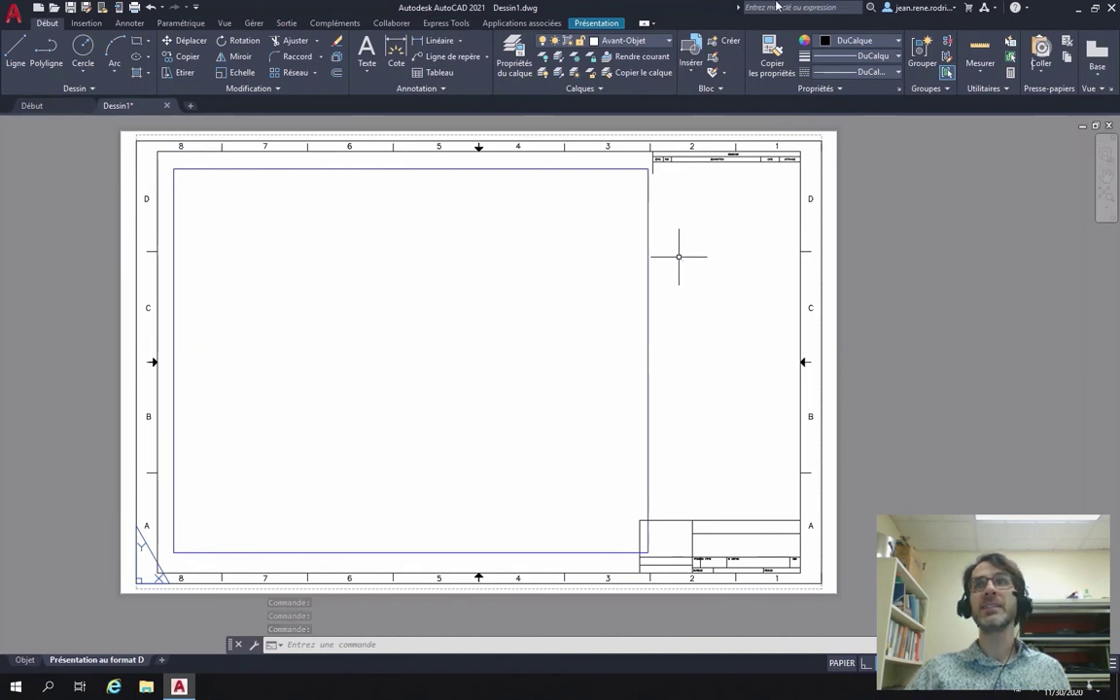
left_click(936, 8)
left_click(952, 73)
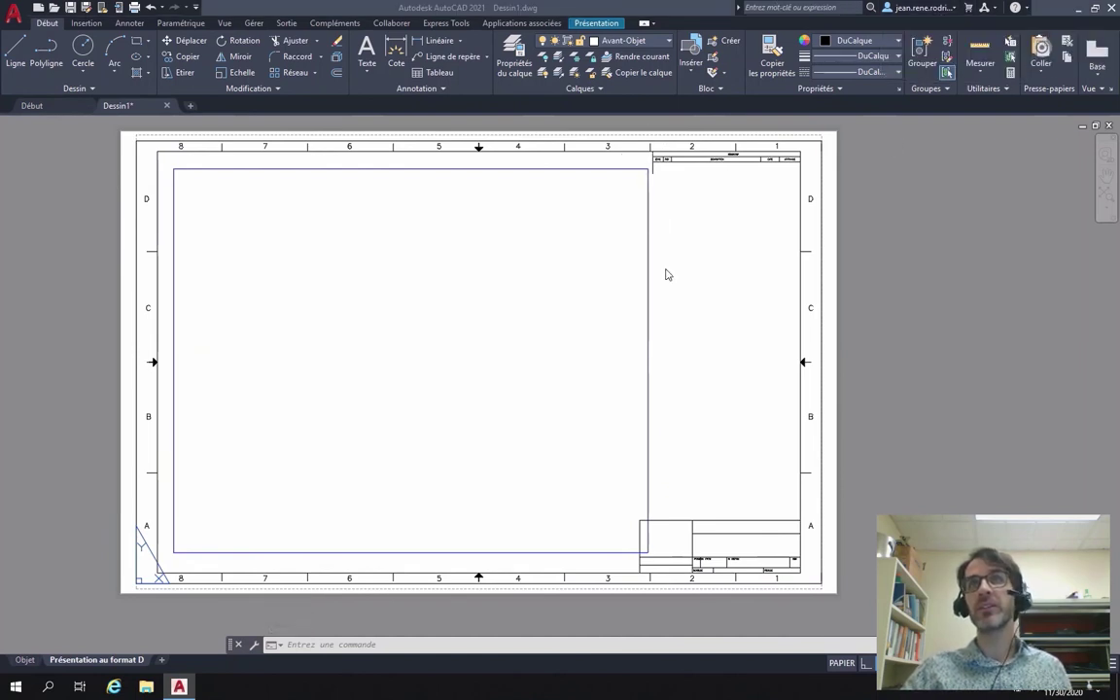
left_click(656, 250)
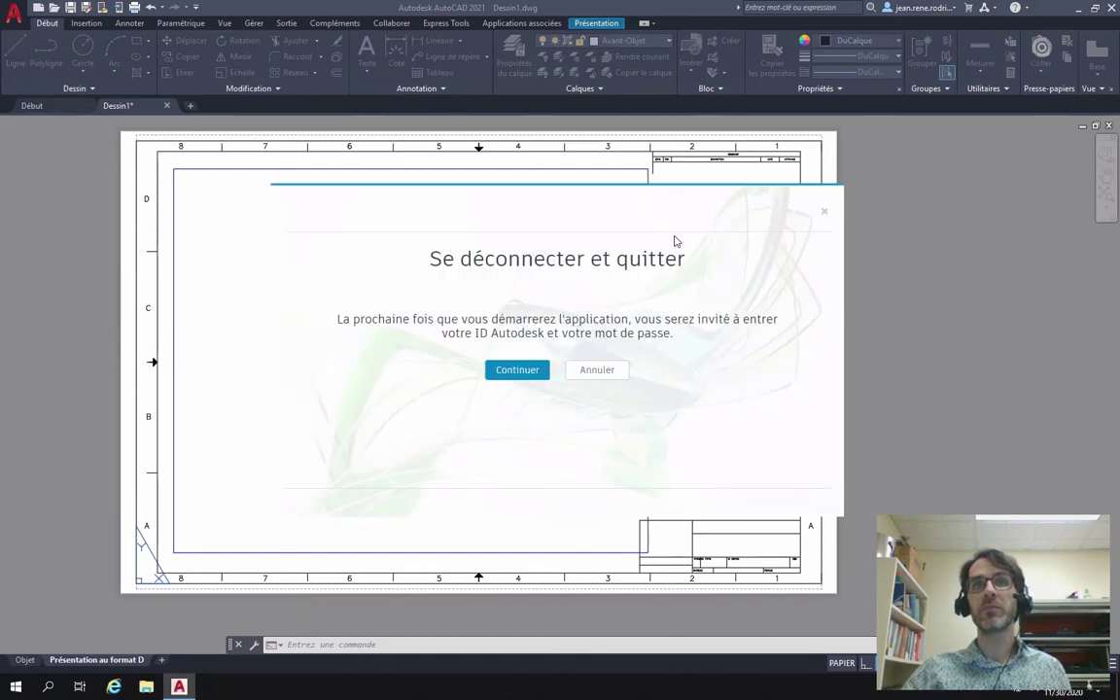
Confirm sign-out with Continuer, dismiss the warning, and choose Quitter sans enregistrer.
left_click(526, 378)
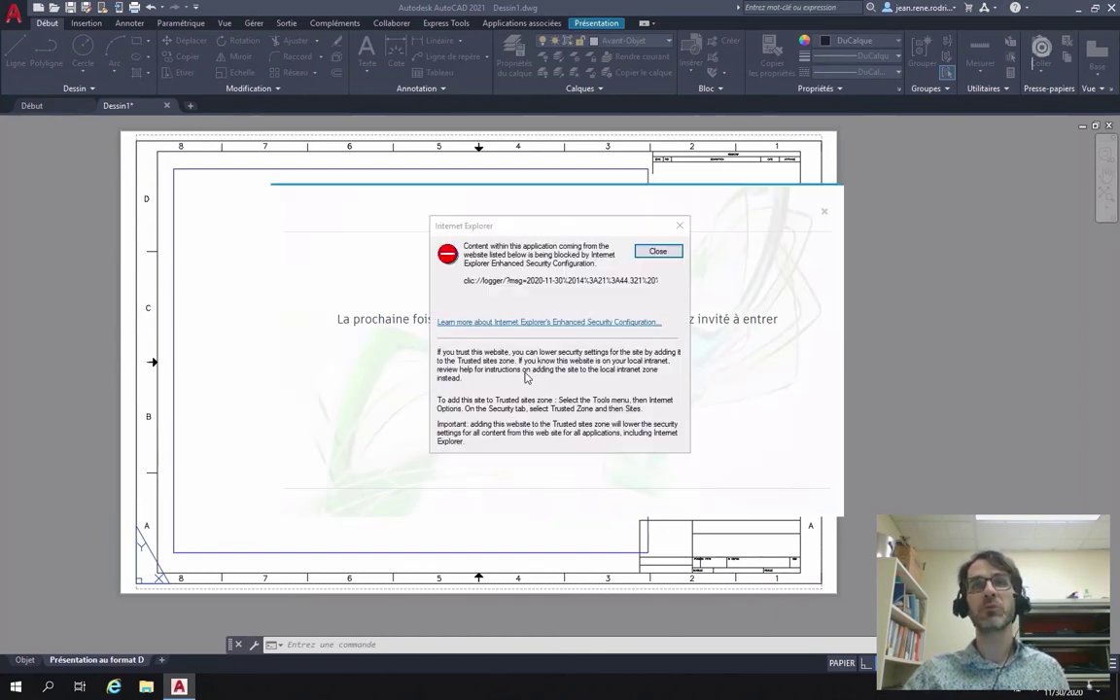
left_click(656, 251)
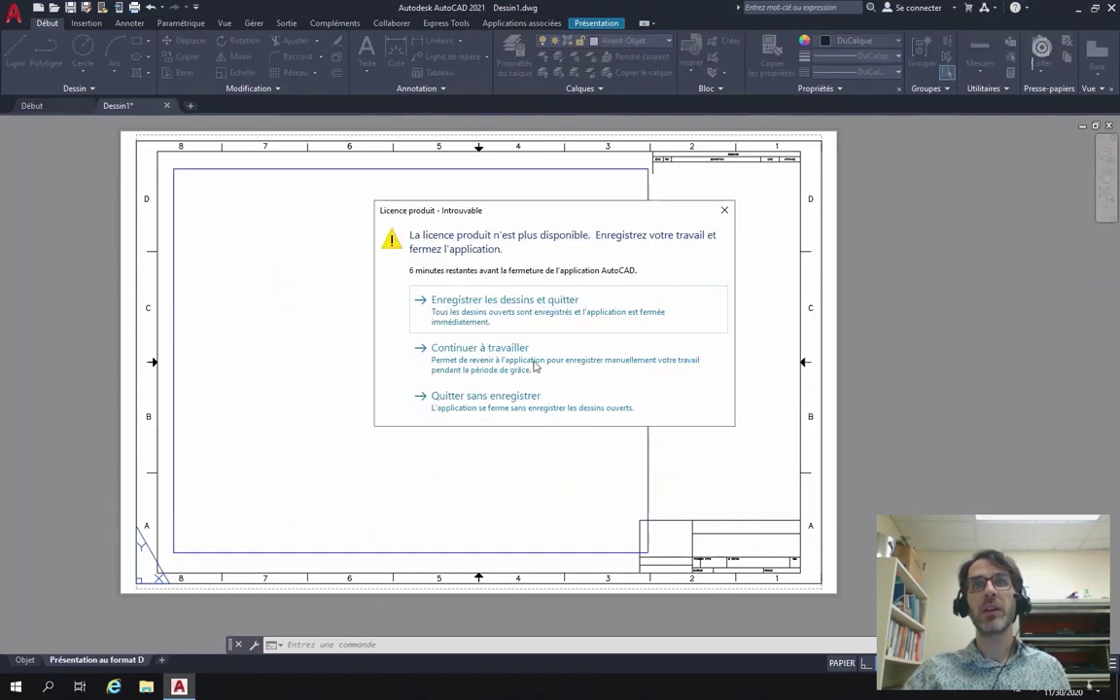
left_click(518, 413)
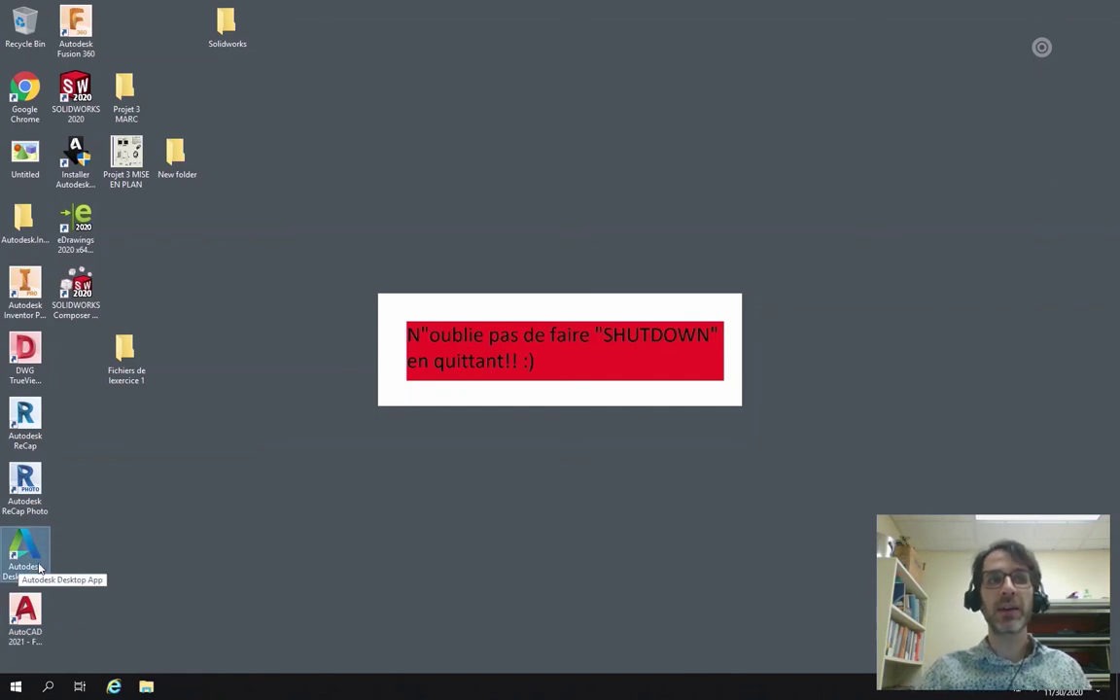
Launch Autodesk Desktop App from the Autodesk folder in the Start menu.
left_click(32, 550)
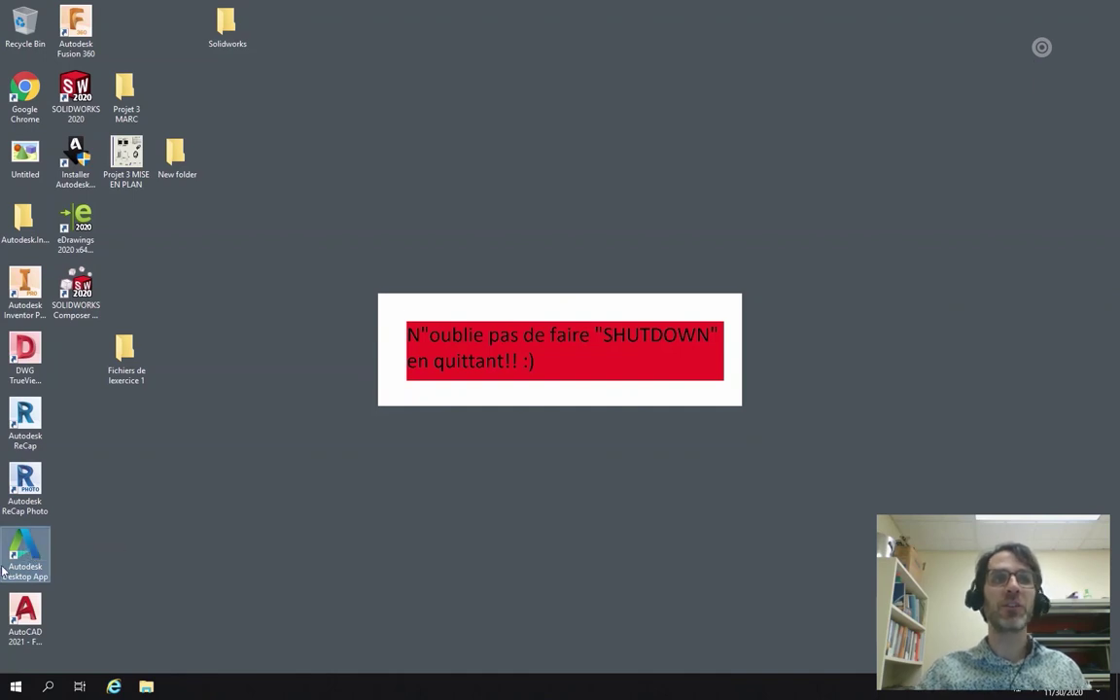
left_click(15, 686)
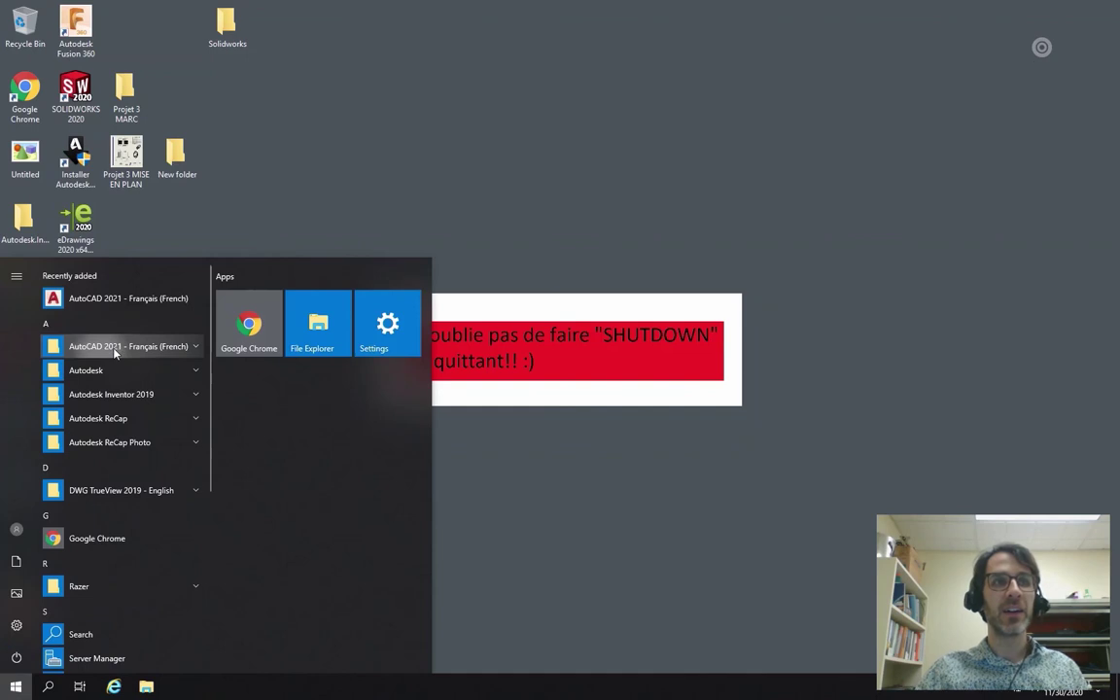
left_click(110, 371)
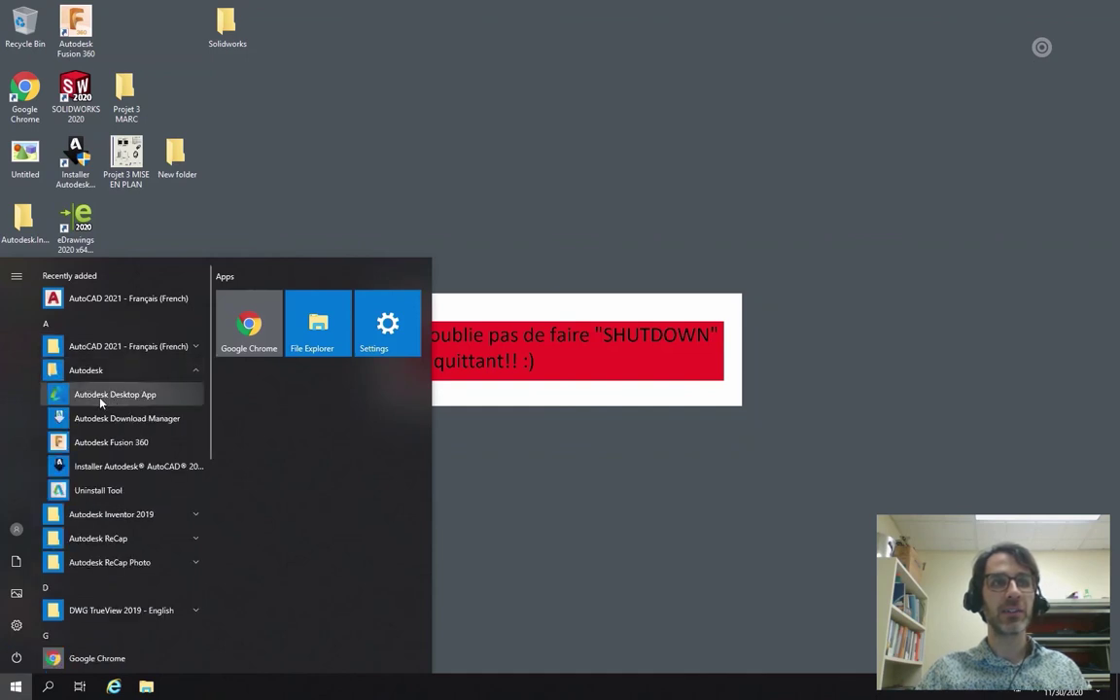
left_click(114, 394)
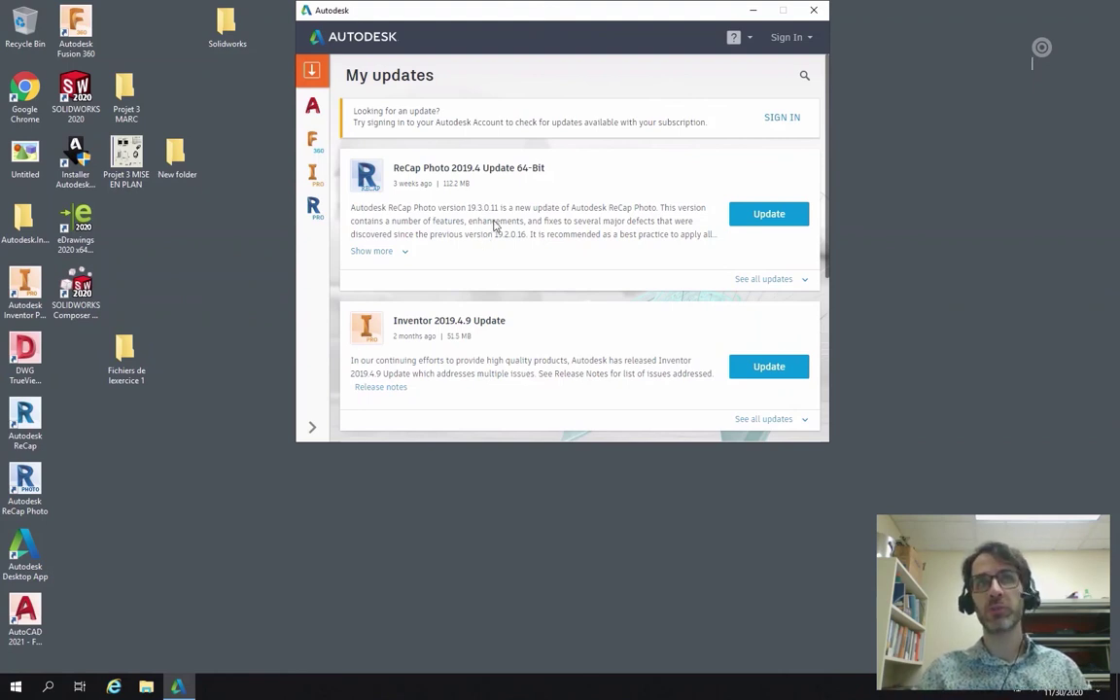
Choose Sign In from the top-right Sign In dropdown in Autodesk Desktop App.
left_click(795, 38)
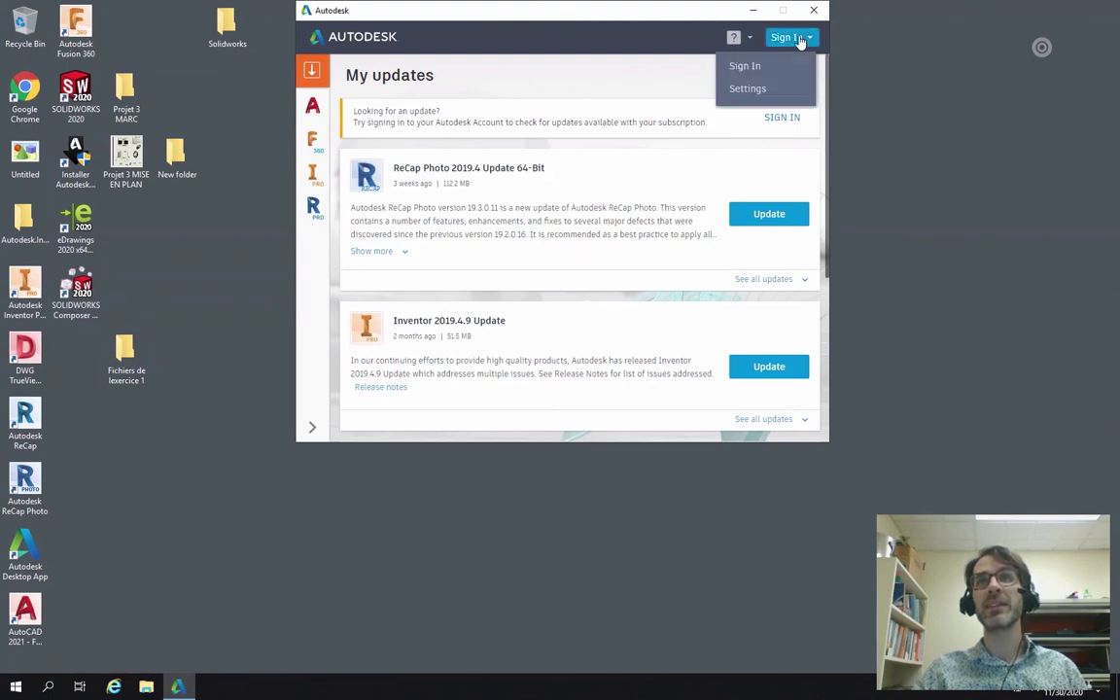
left_click(751, 67)
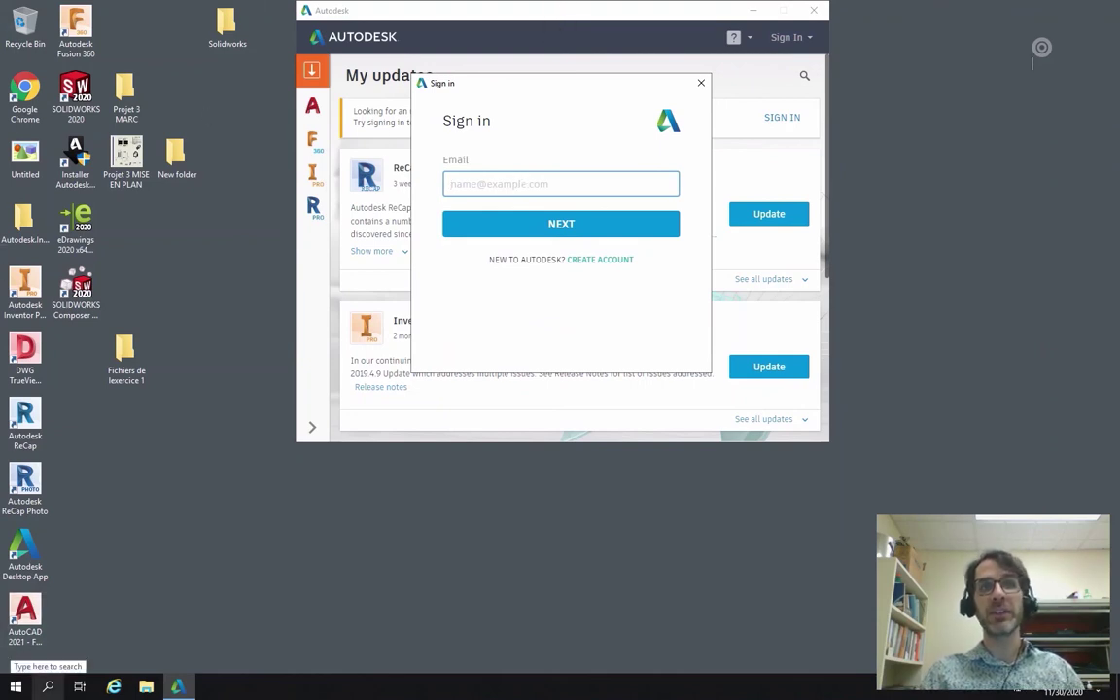
left_click(26, 617)
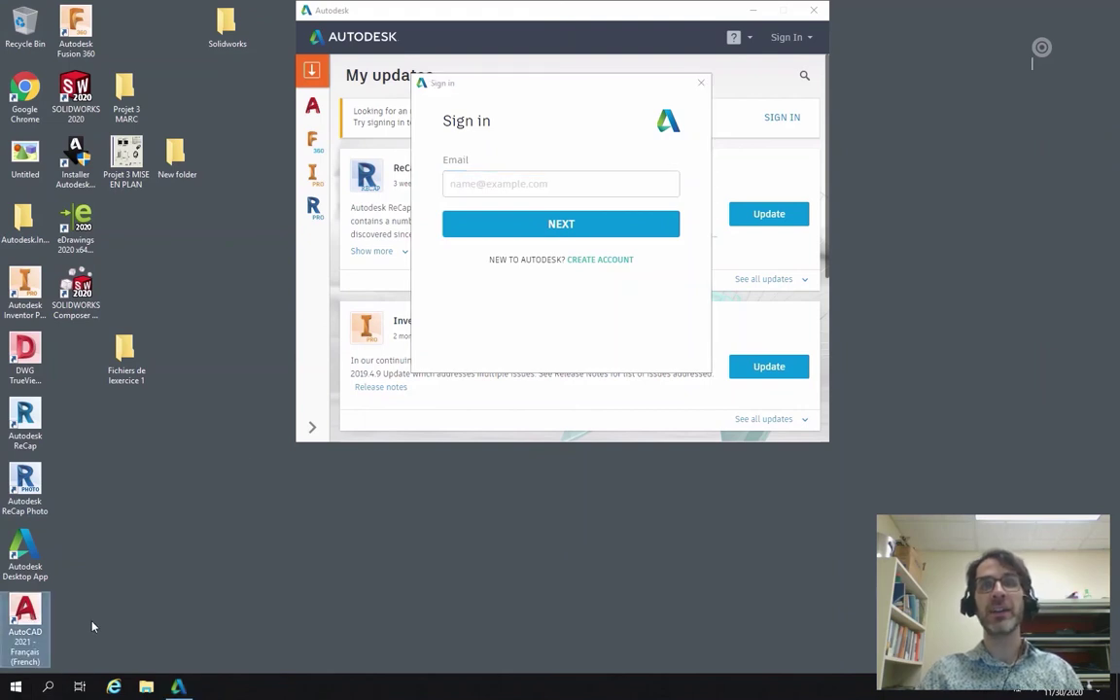